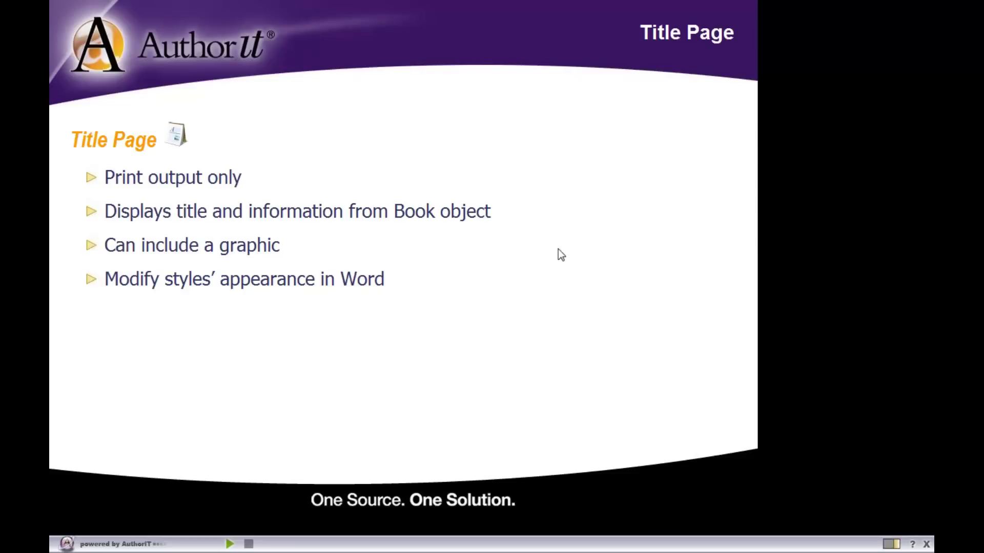
- Bring up the Internet Explorer toolbar at the top of the screen
mouse_move(898, 19)
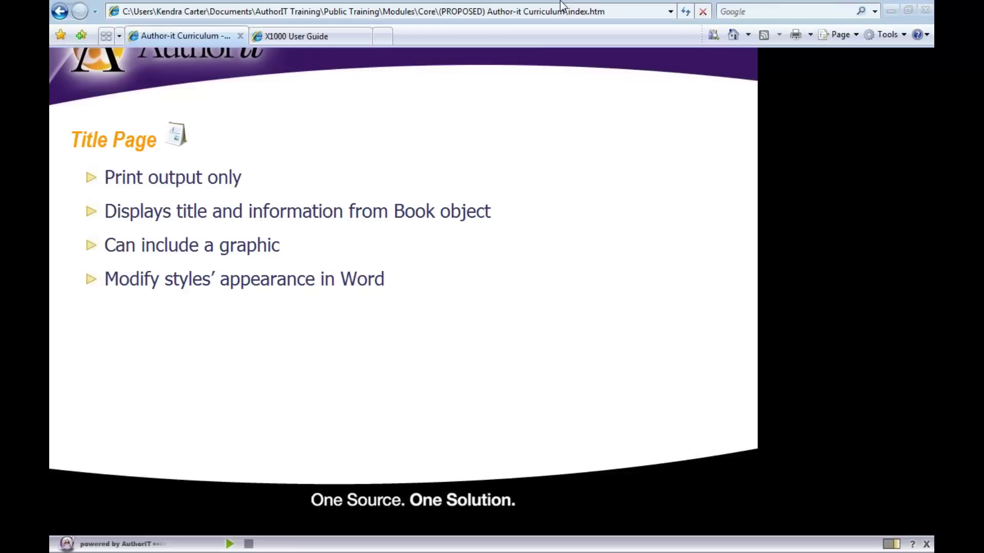
- Minimize Internet Explorer and close the Word and HTML Publishing Complete reports
click(892, 12)
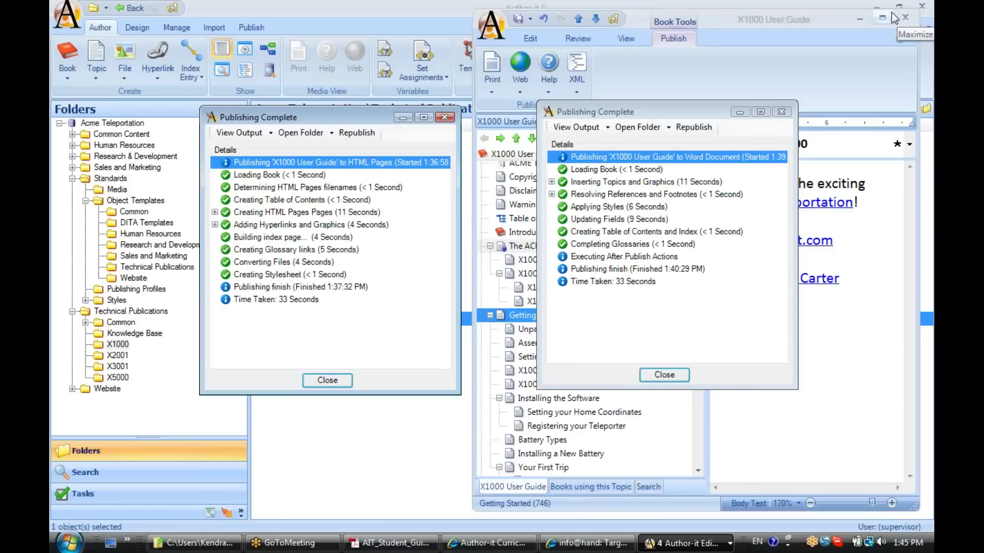
click(782, 111)
click(444, 118)
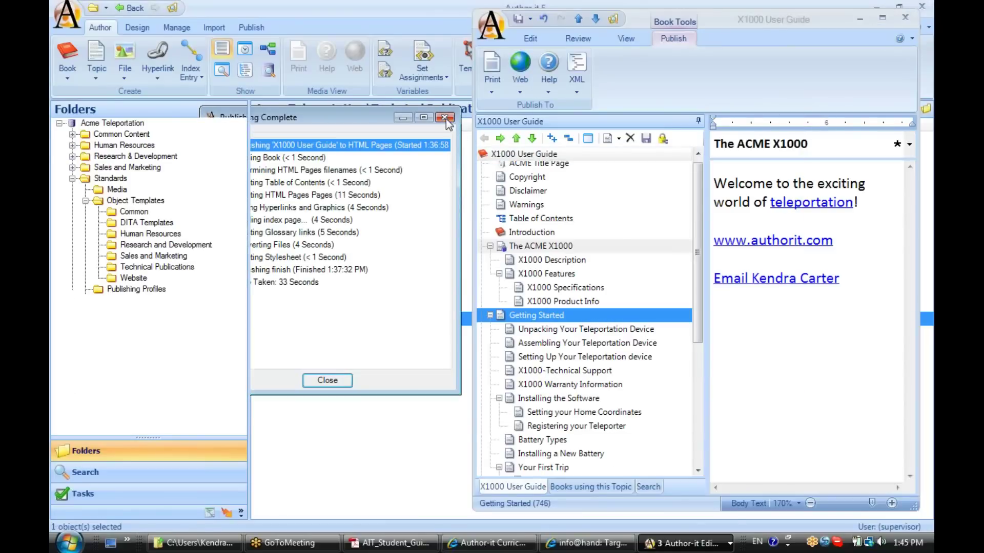
- Maximize the X1000 User Guide book and select the ACME Title Page topic
click(882, 19)
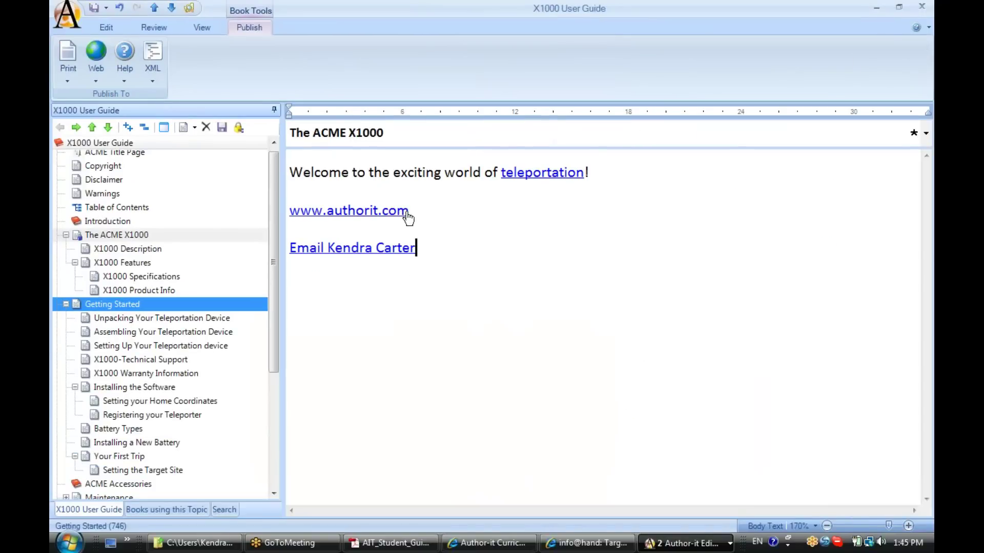
scroll(272, 195, up, 1)
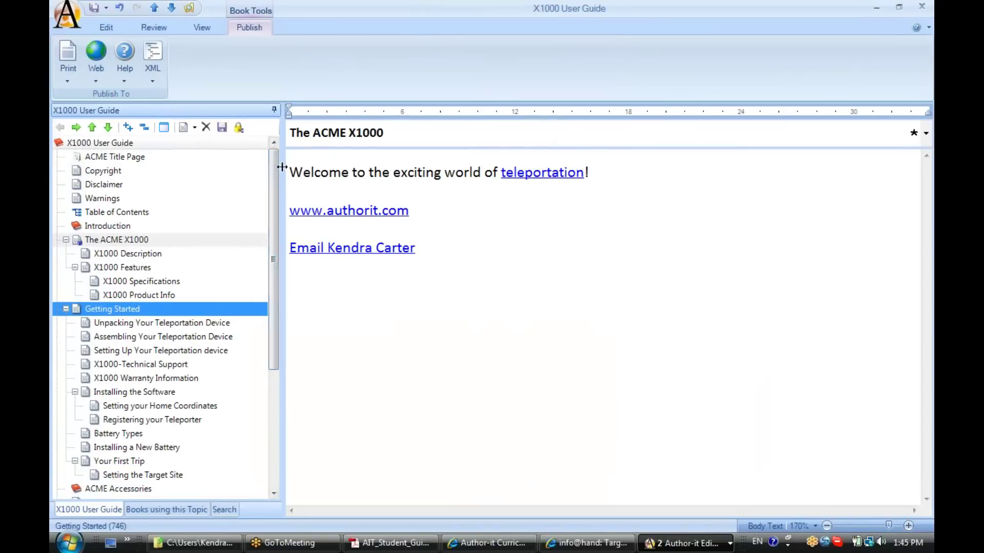
click(97, 160)
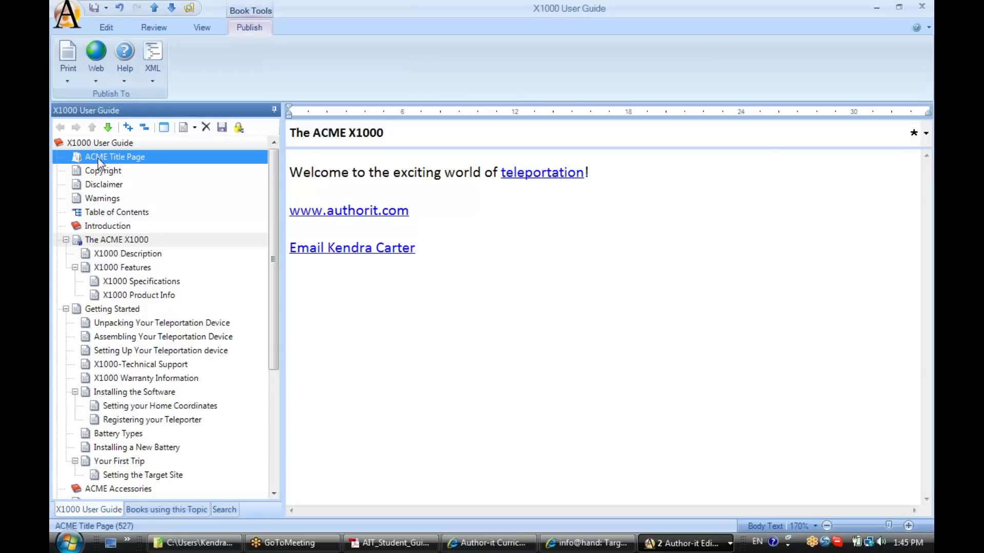
- Open the ACME Title Page properties to view its print settings, then close them
double_click(97, 159)
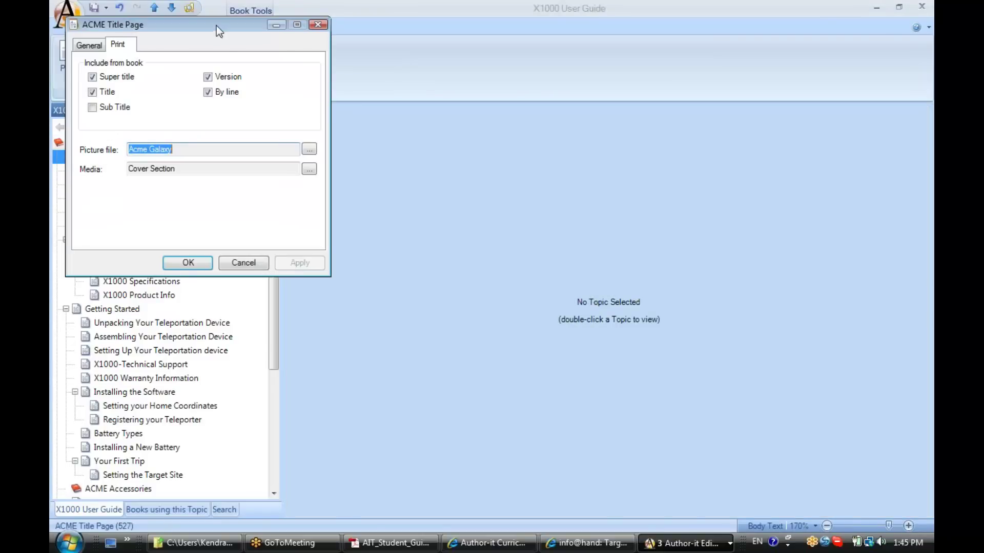
drag(216, 26, 565, 90)
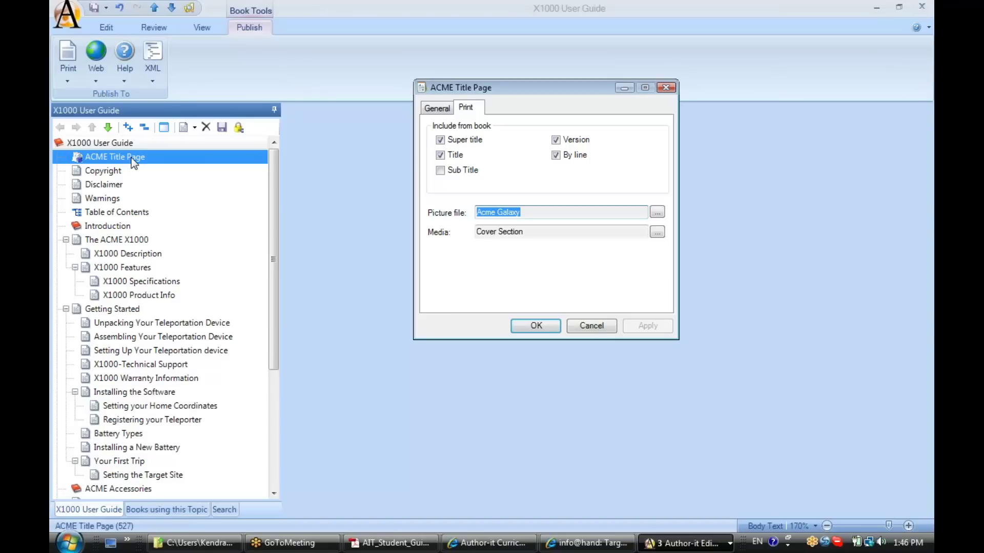
key(Escape)
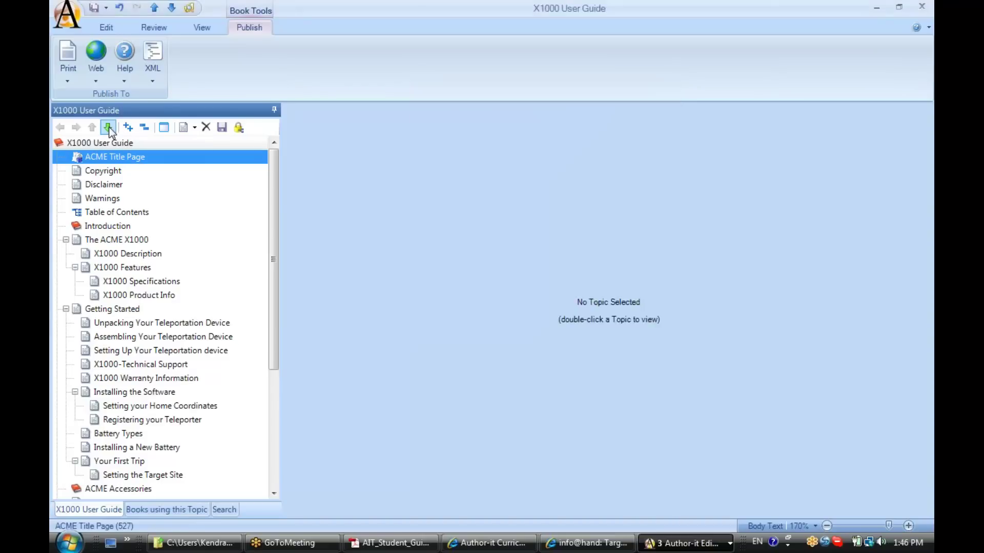
- Move ACME Title Page below Copyright, then back to the top of the book
click(108, 128)
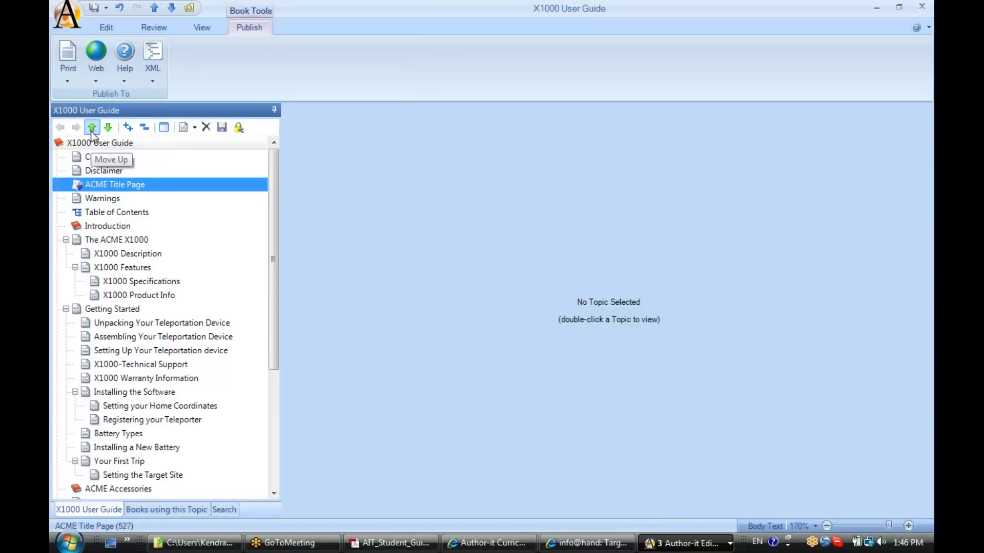
click(92, 128)
click(91, 128)
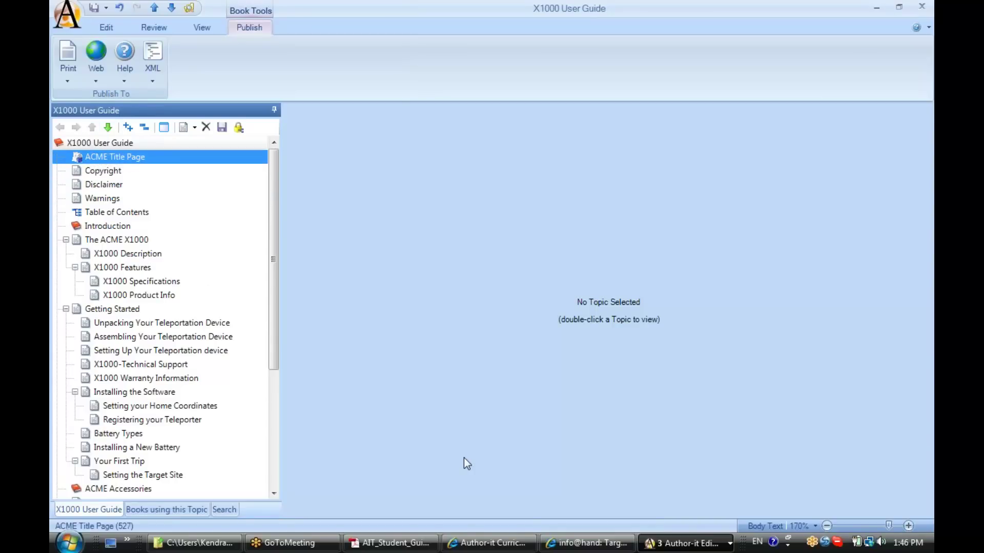
- Reopen the ACME Title Page properties from the taskbar and reposition the dialog
click(682, 544)
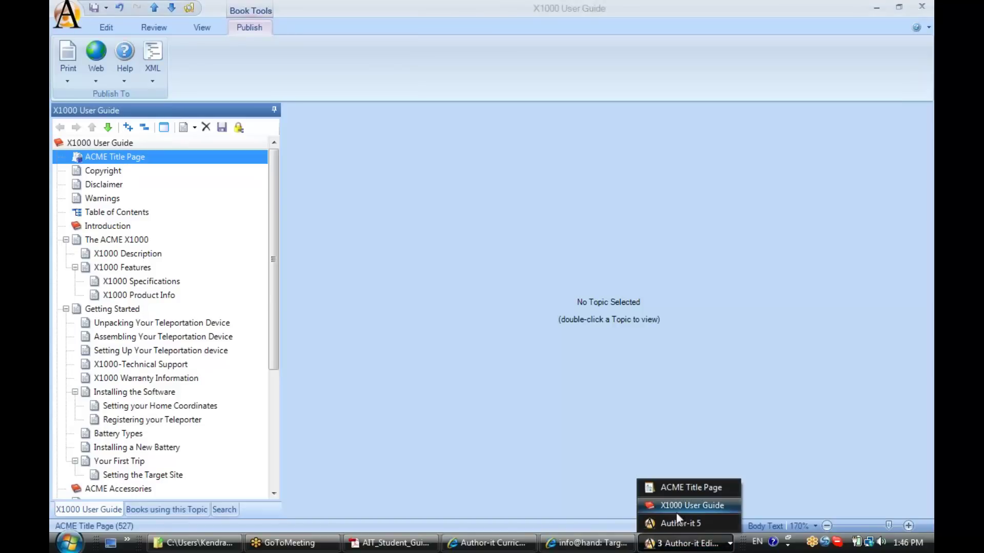
click(672, 487)
drag(572, 91, 552, 97)
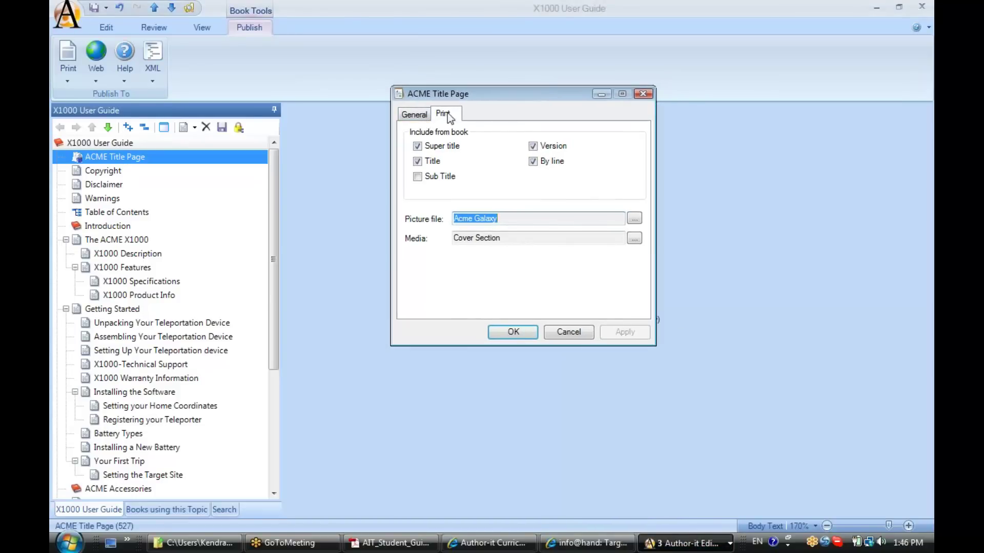
click(419, 115)
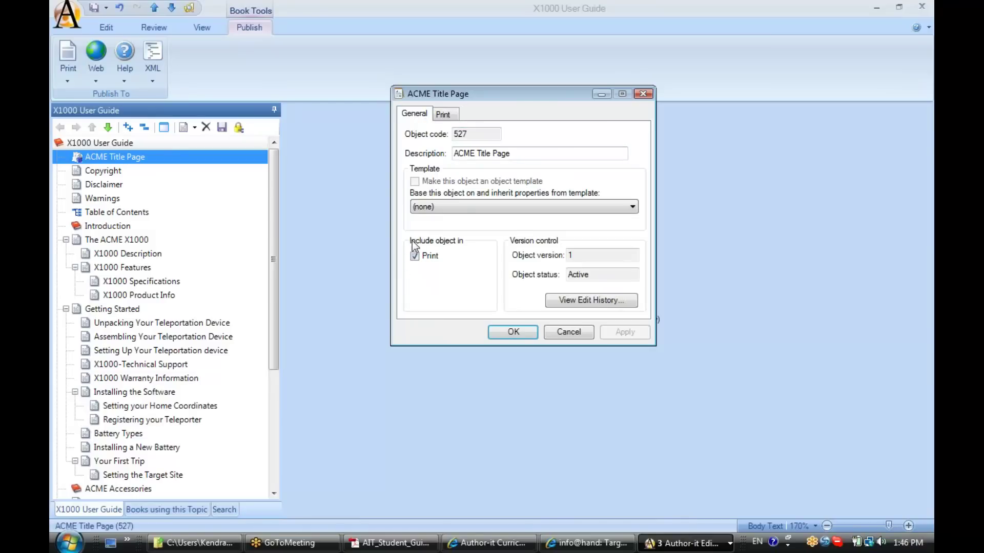
click(443, 115)
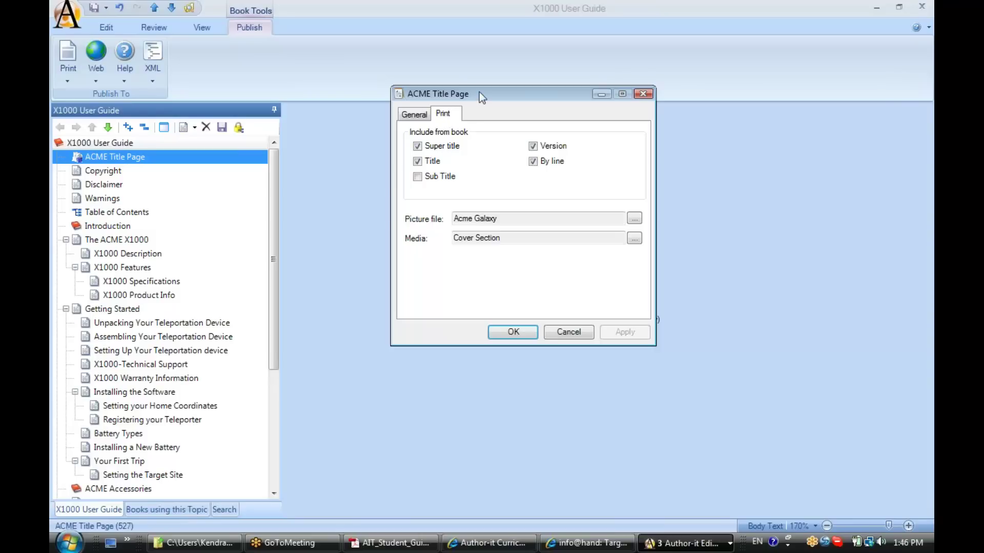
drag(478, 91, 449, 103)
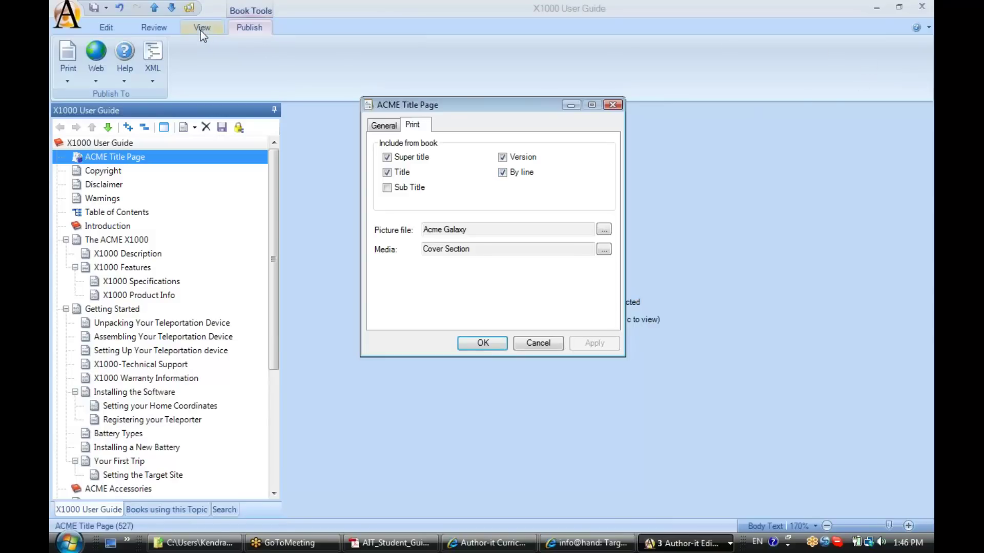
click(877, 7)
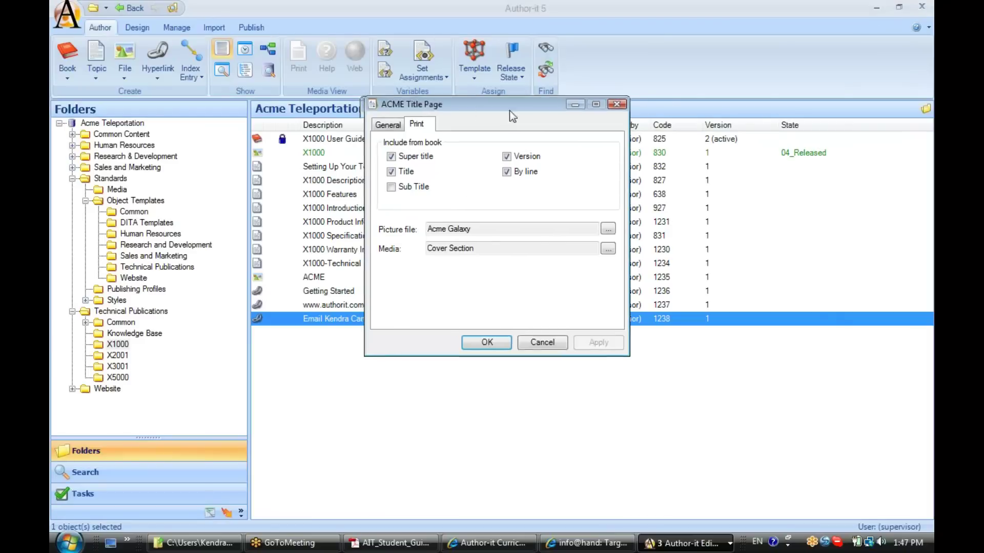
drag(509, 105, 717, 152)
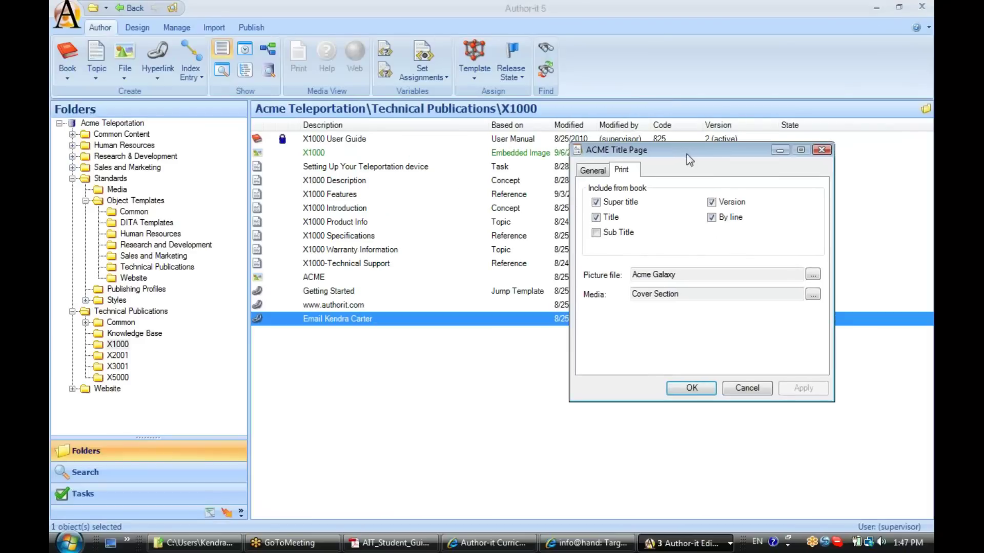
click(304, 142)
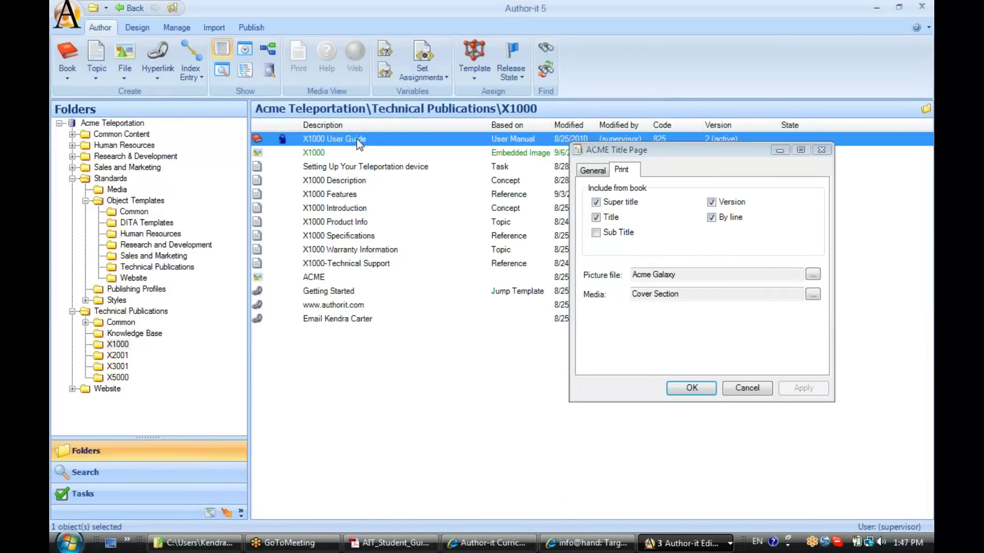
right_click(314, 138)
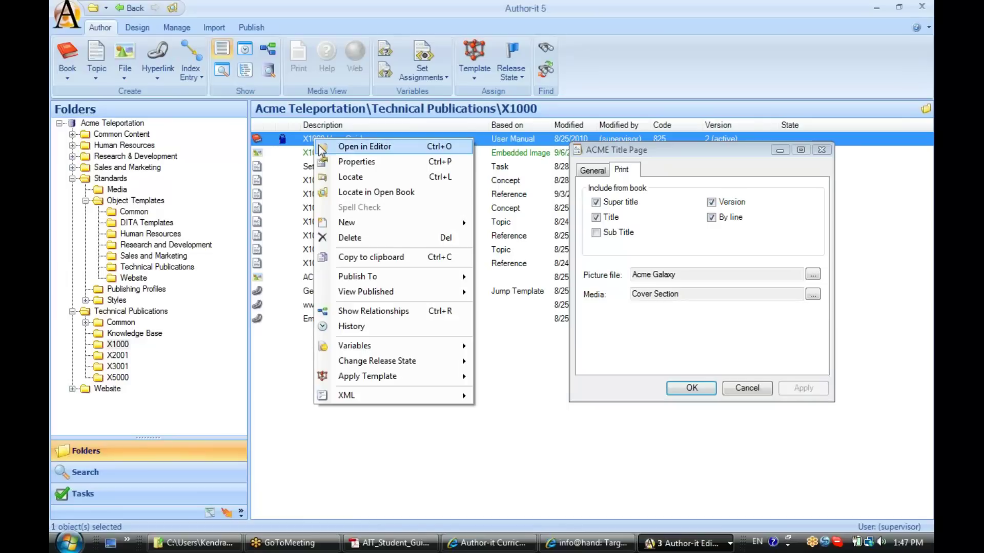
click(329, 162)
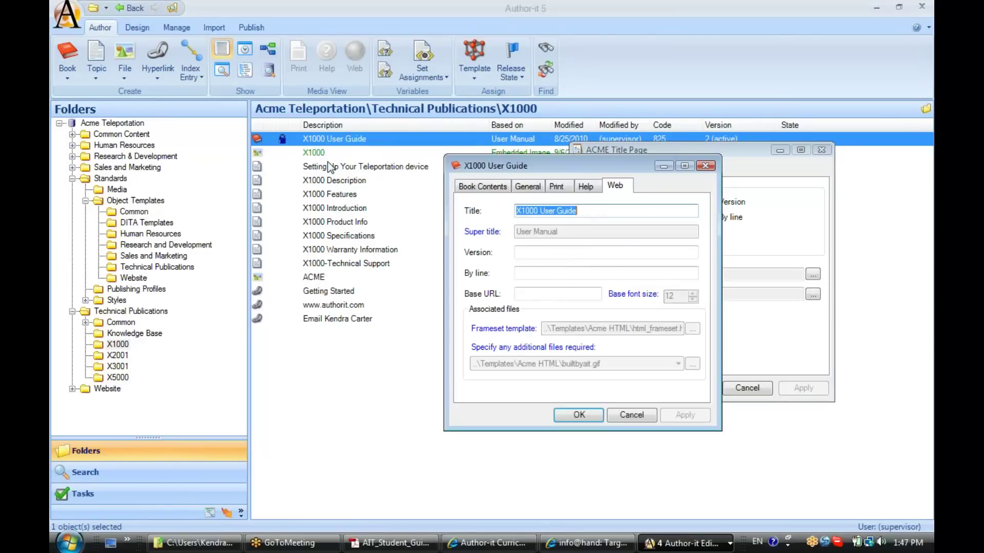
drag(550, 161, 386, 151)
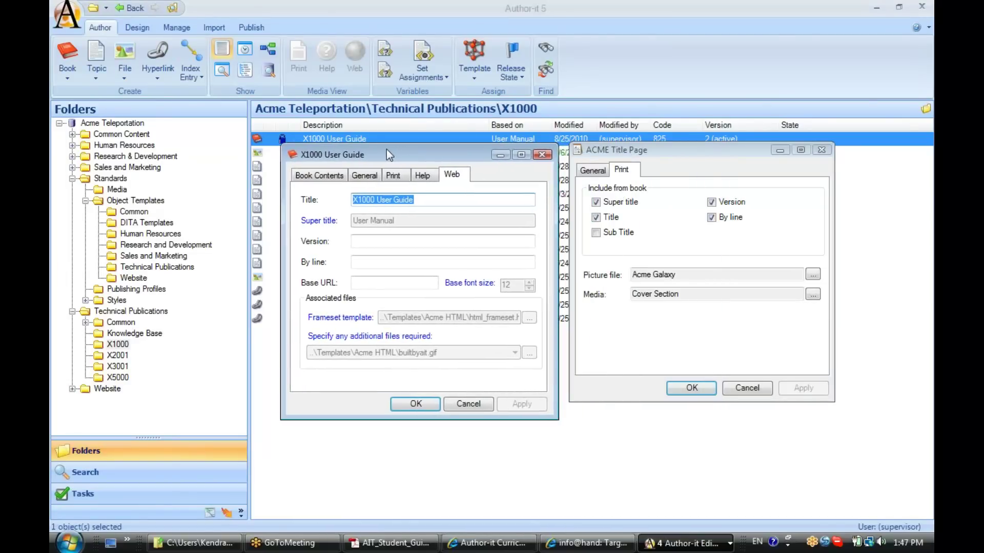
click(391, 175)
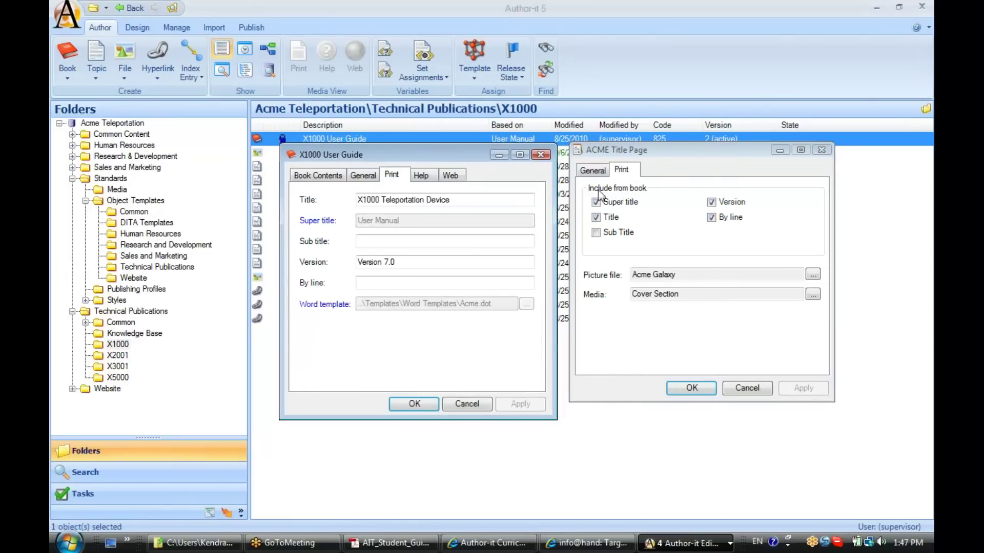
click(665, 150)
drag(666, 150, 660, 152)
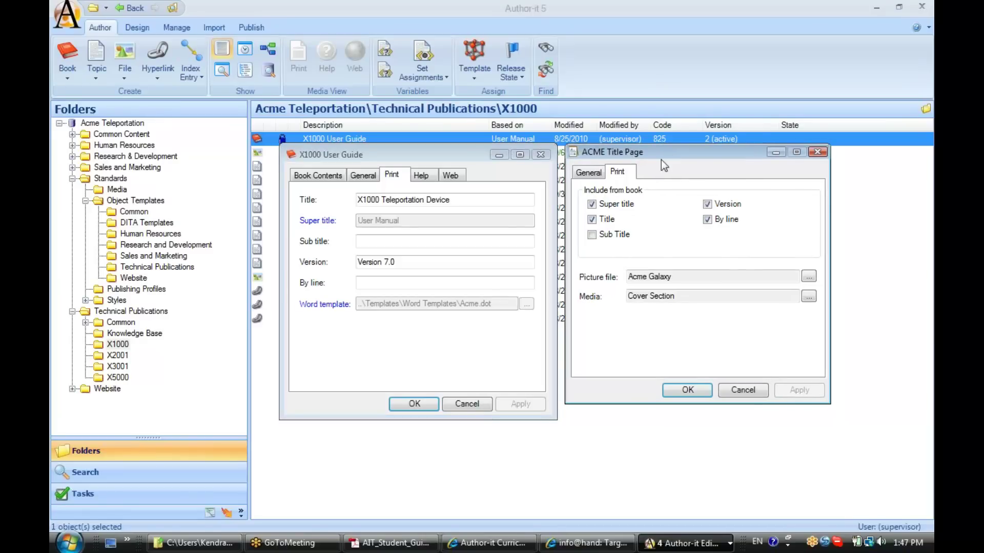
click(297, 273)
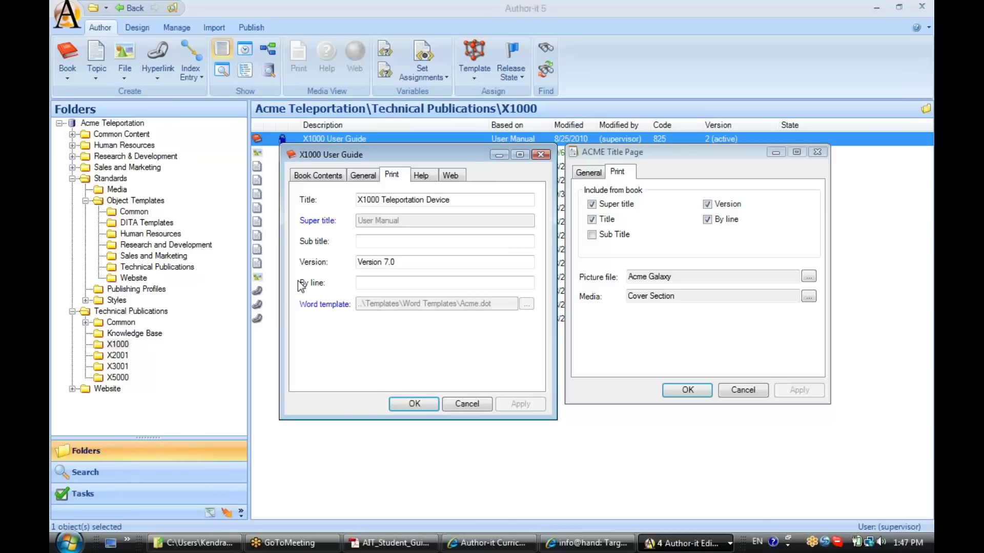
click(471, 200)
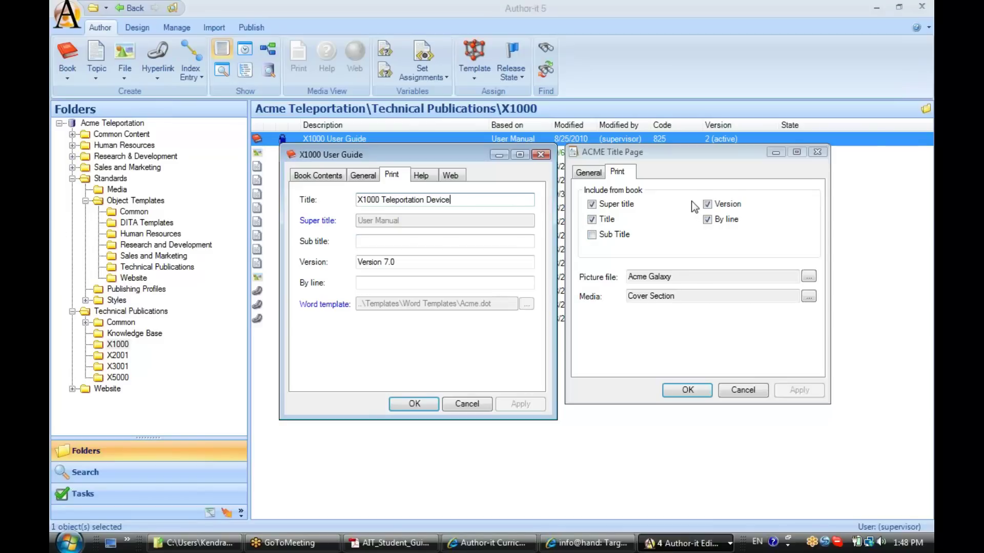
click(404, 263)
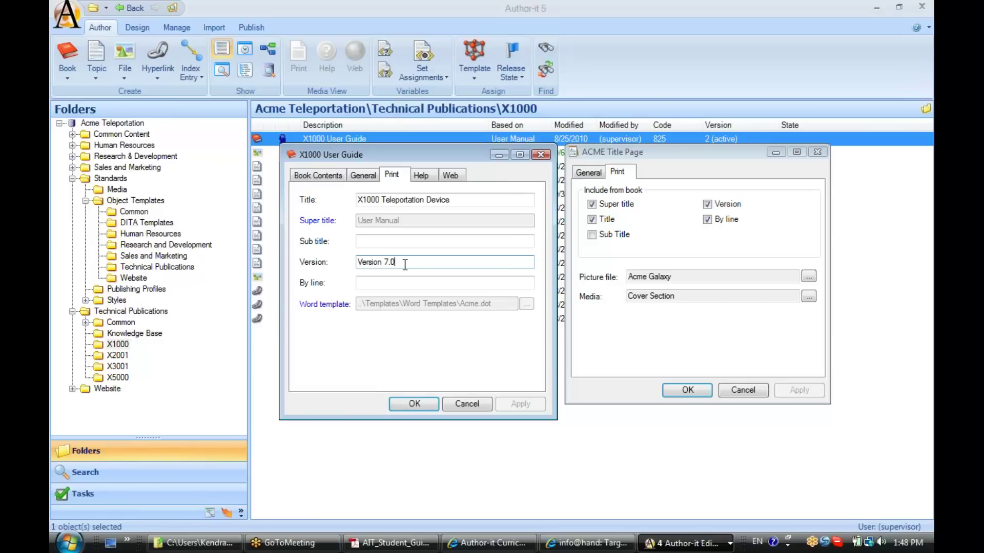
- Highlight the Picture file value Acme Galaxy and the Media value Cover Section
click(685, 276)
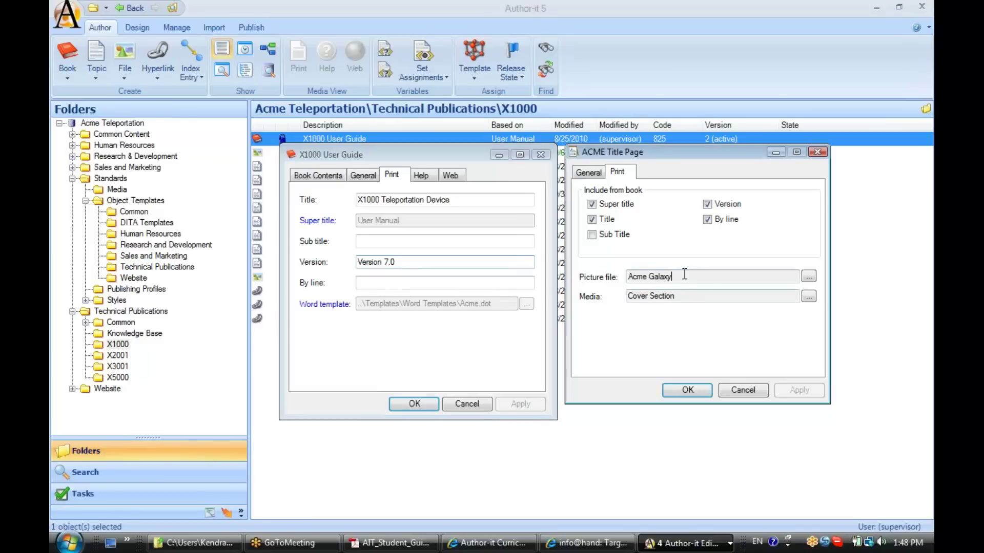
drag(685, 276, 606, 303)
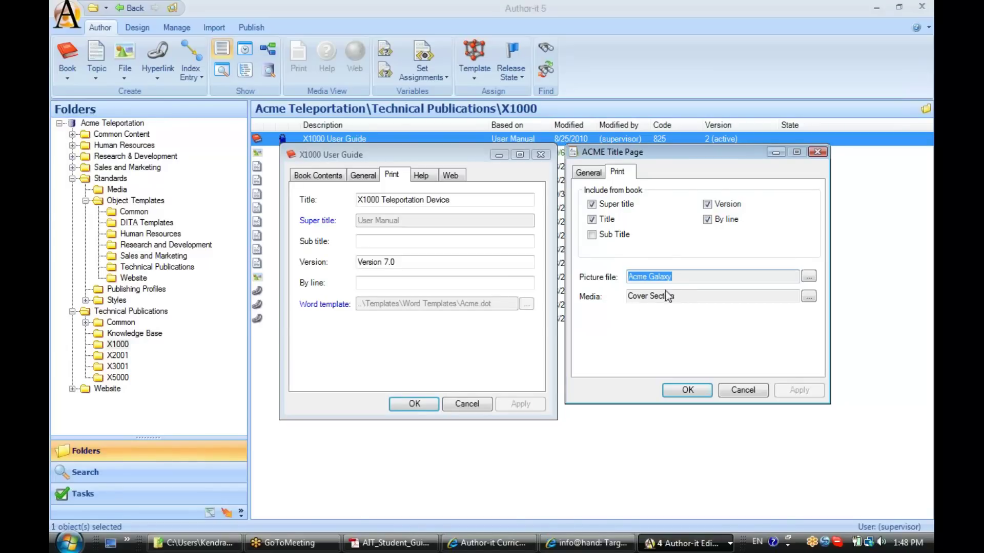
click(680, 276)
click(682, 298)
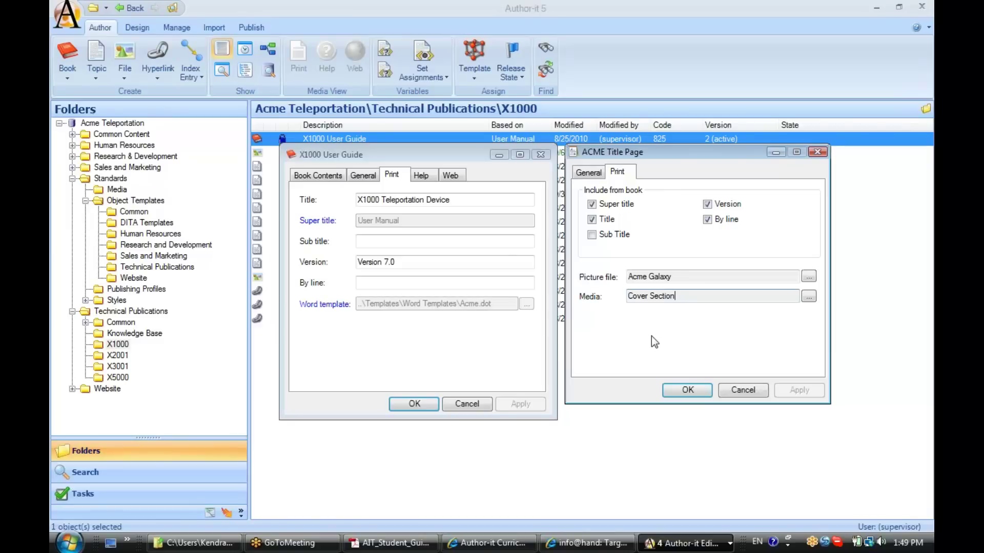
- Close both properties windows and use View Published > Word Document on X1000 User Guide
click(686, 391)
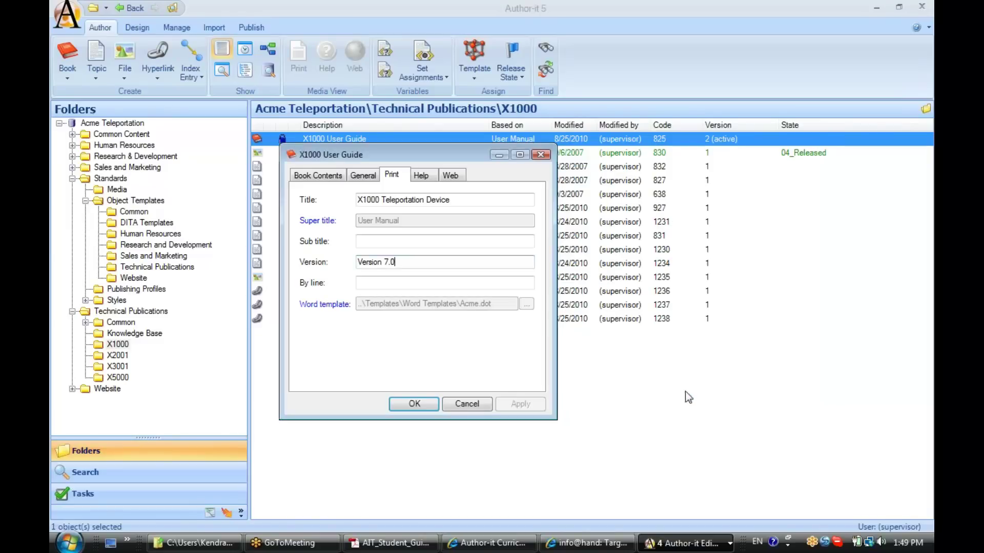
click(425, 403)
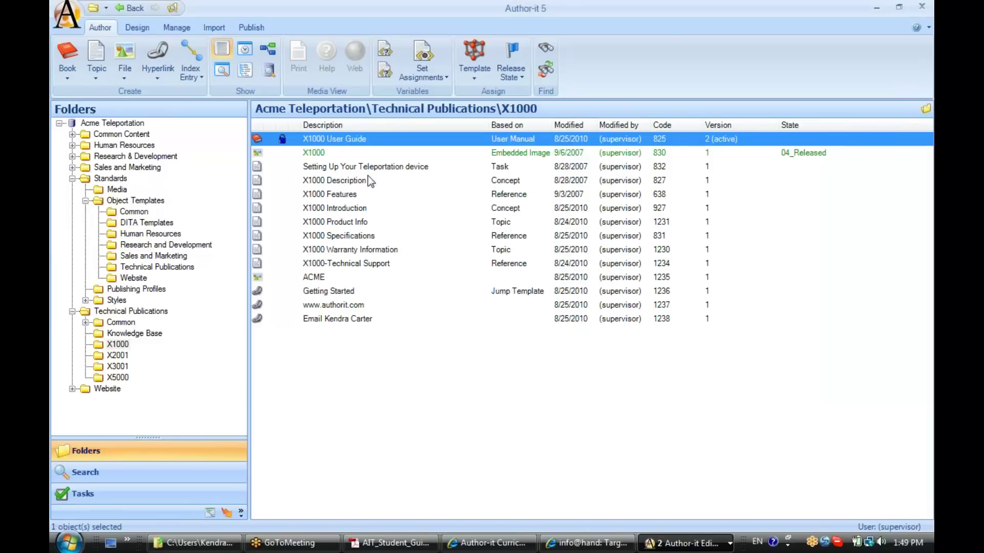
right_click(320, 138)
mouse_move(368, 293)
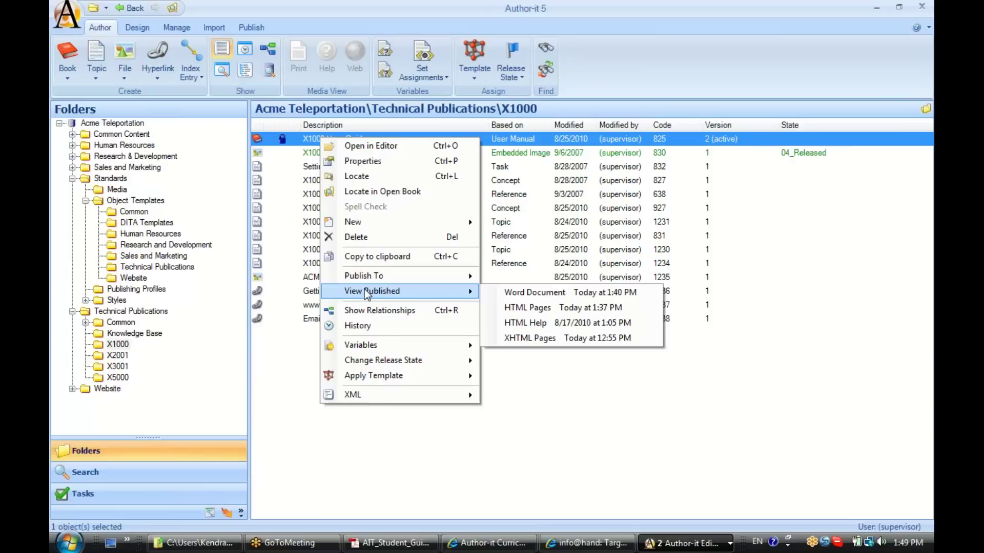
click(653, 299)
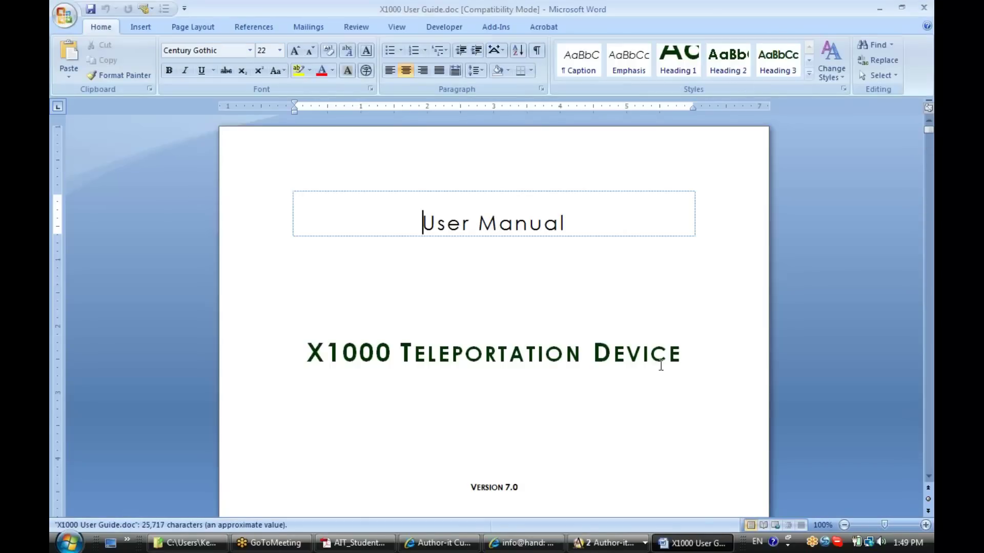
click(694, 356)
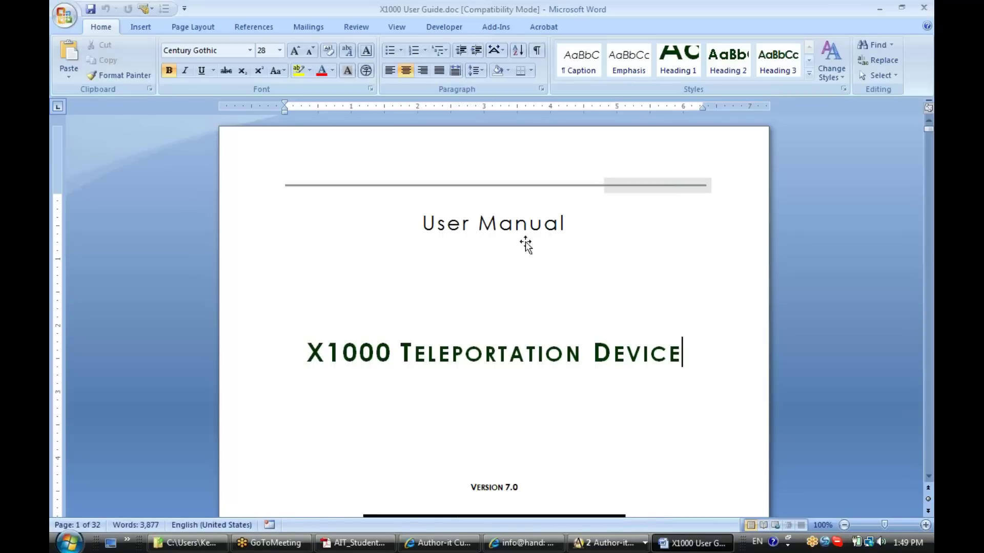
click(510, 223)
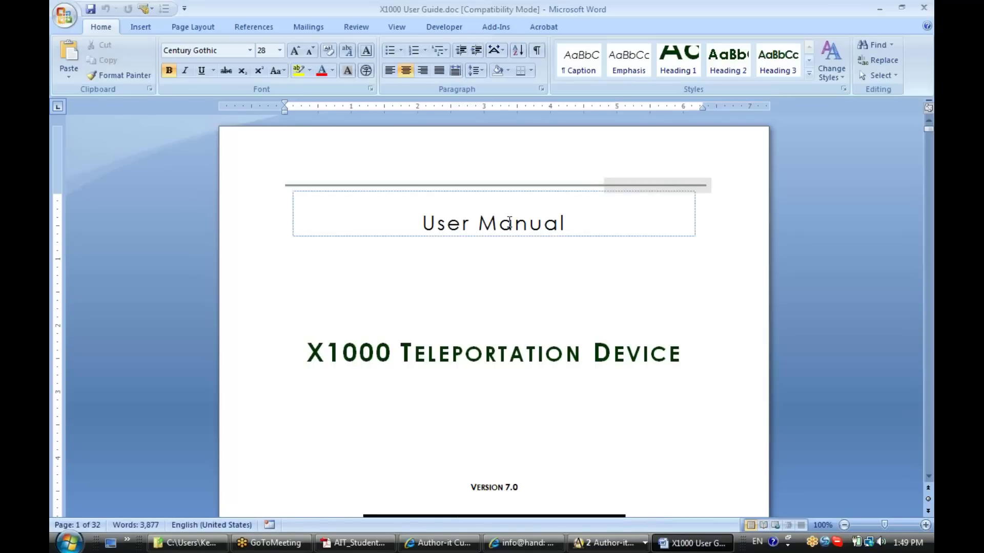
click(530, 350)
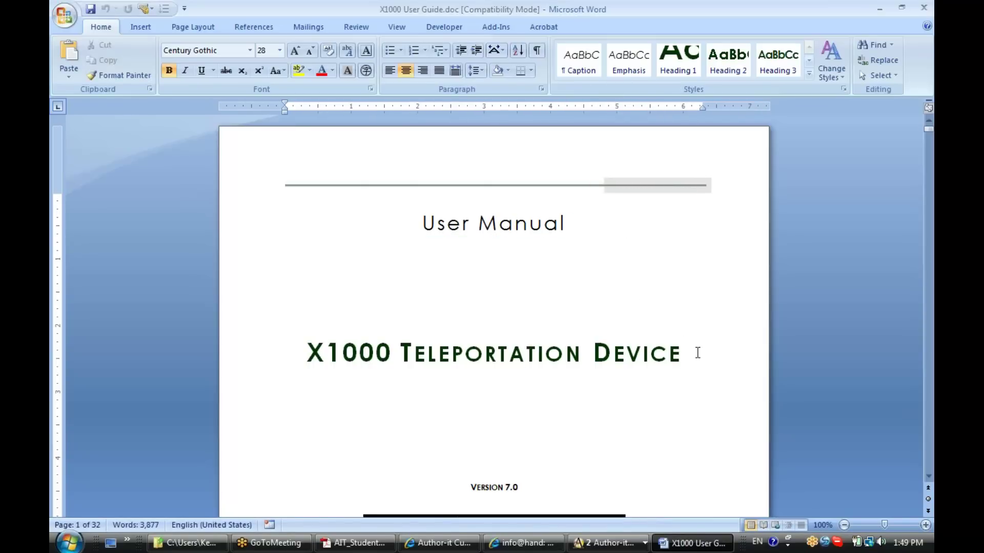
click(928, 478)
click(929, 478)
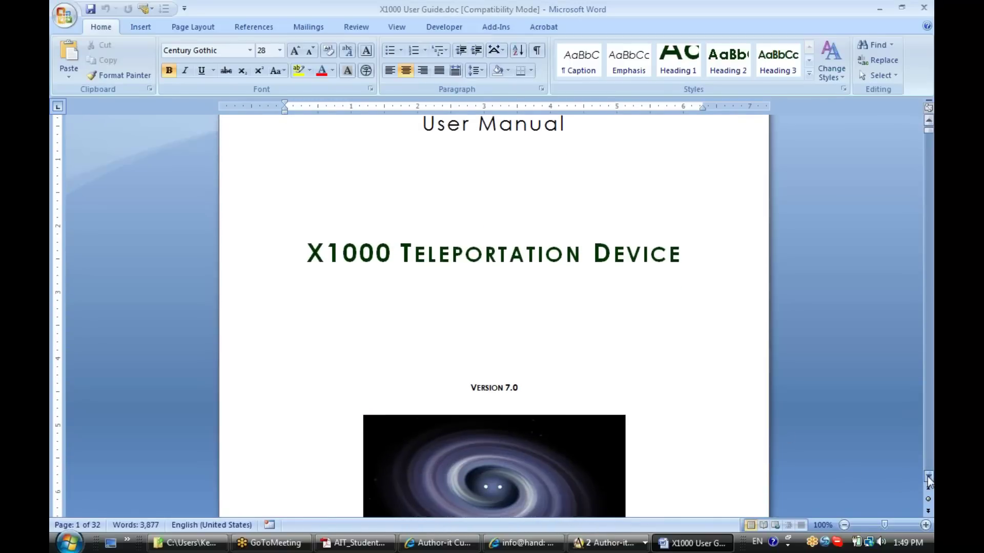
click(929, 477)
click(584, 457)
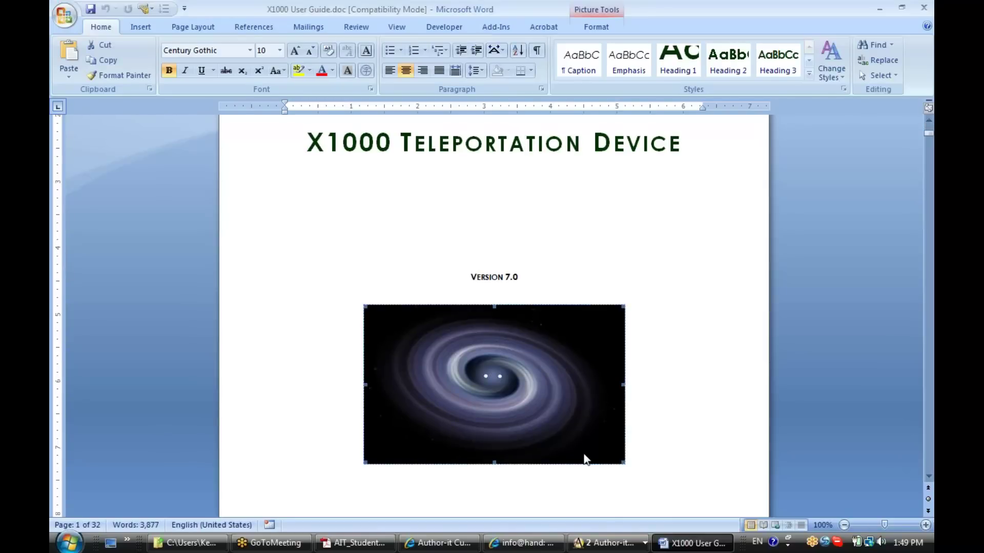
click(512, 145)
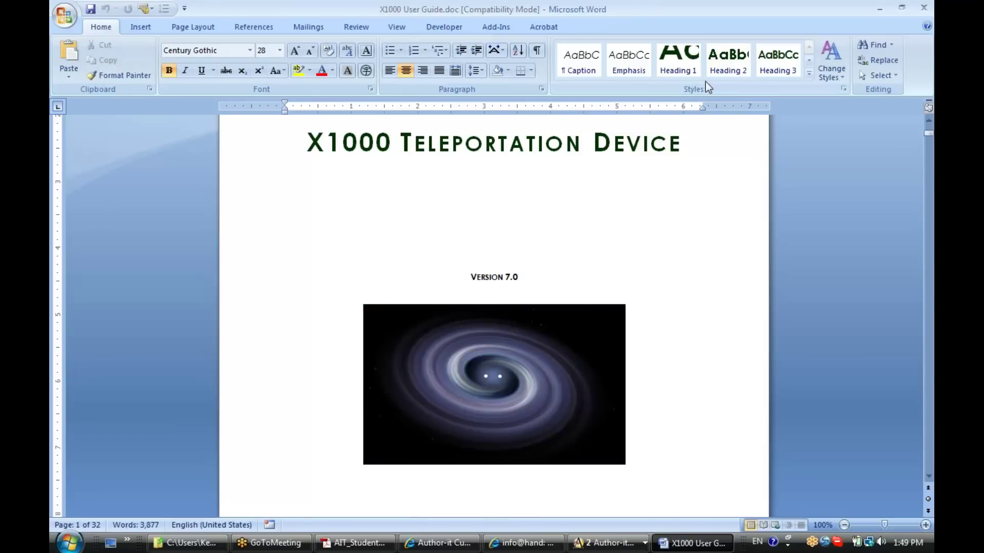
- Open Word's Styles pane and the Style Inspector
click(844, 90)
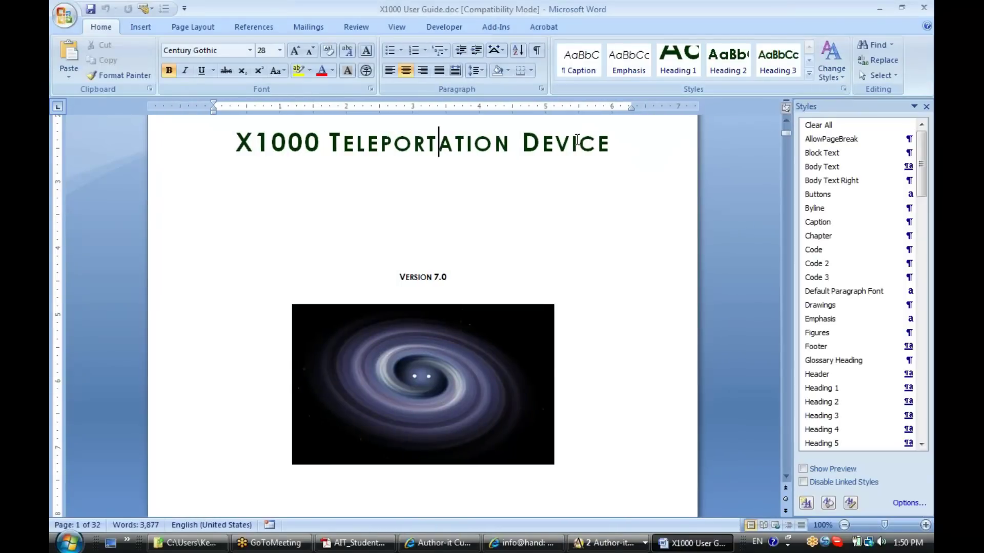
click(612, 141)
click(829, 505)
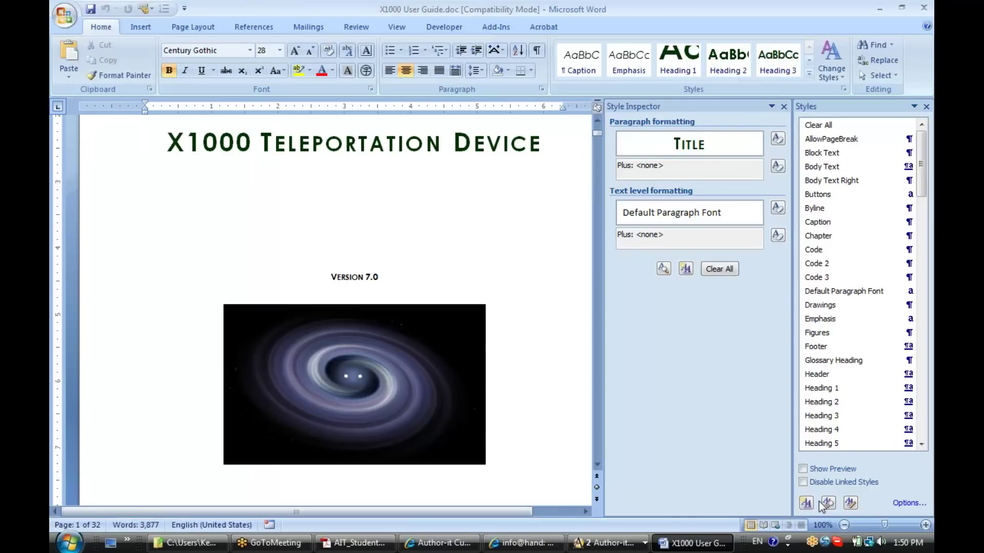
click(487, 143)
drag(596, 133, 596, 126)
- Inspect the User Manual, main title and VERSION 7.0 lines' styles: SuperTitle, Title, Version
click(371, 219)
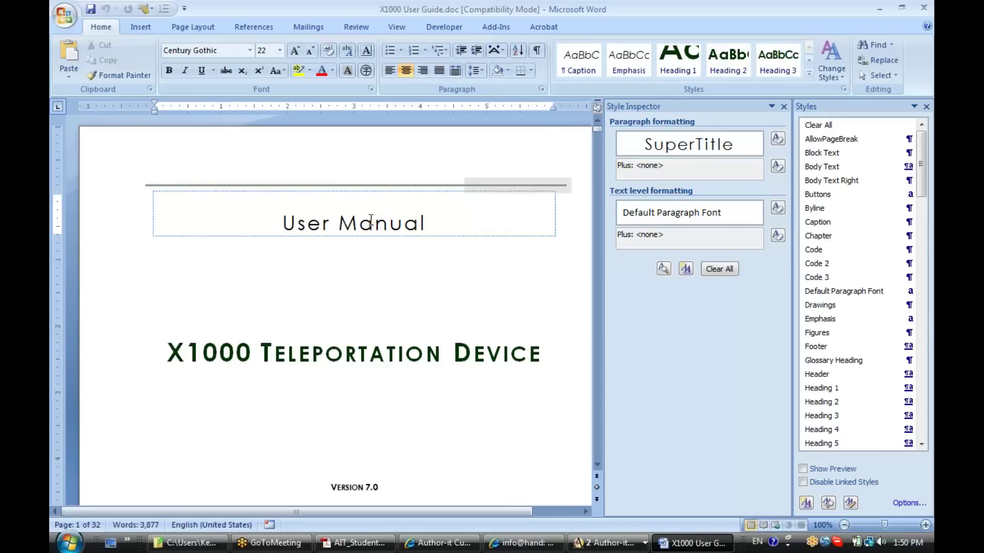
click(283, 223)
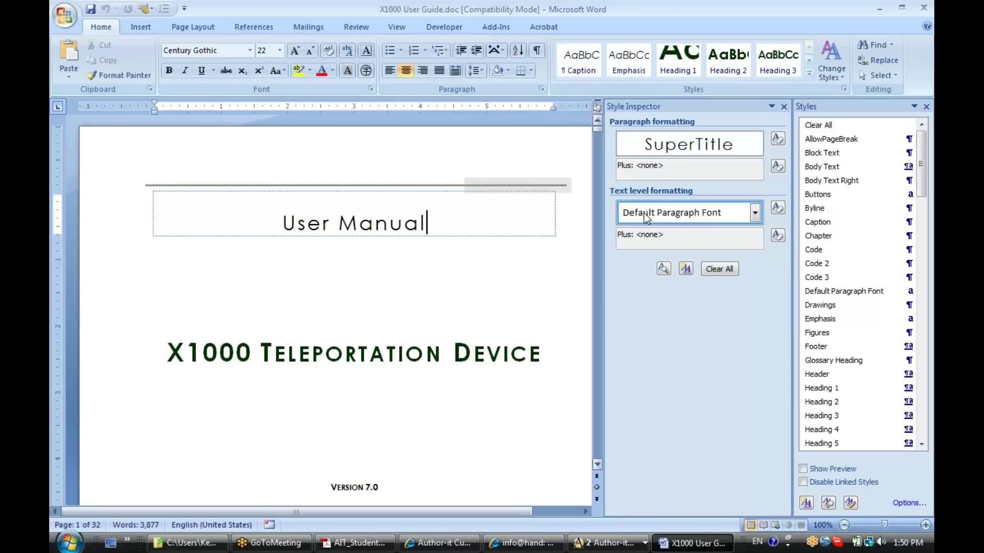
mouse_move(718, 153)
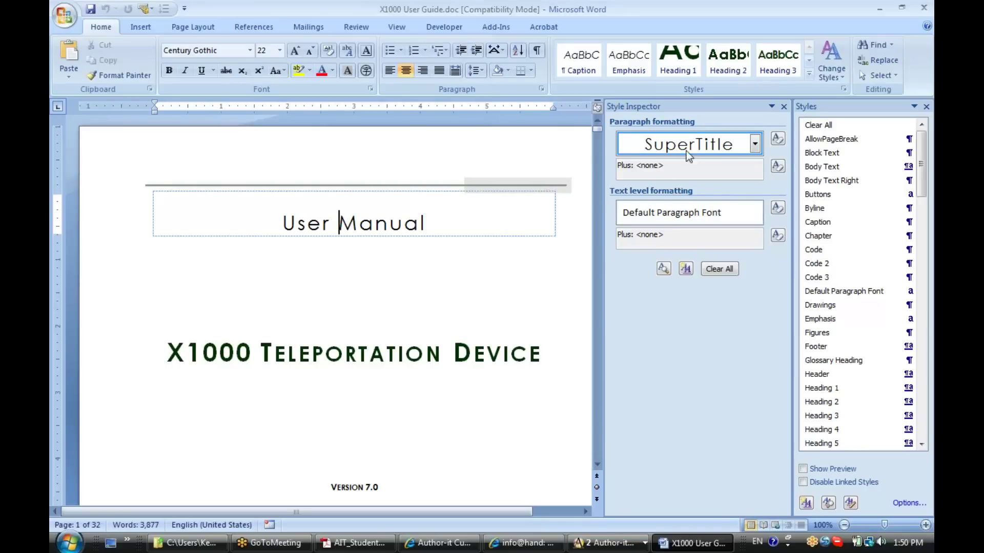
click(387, 353)
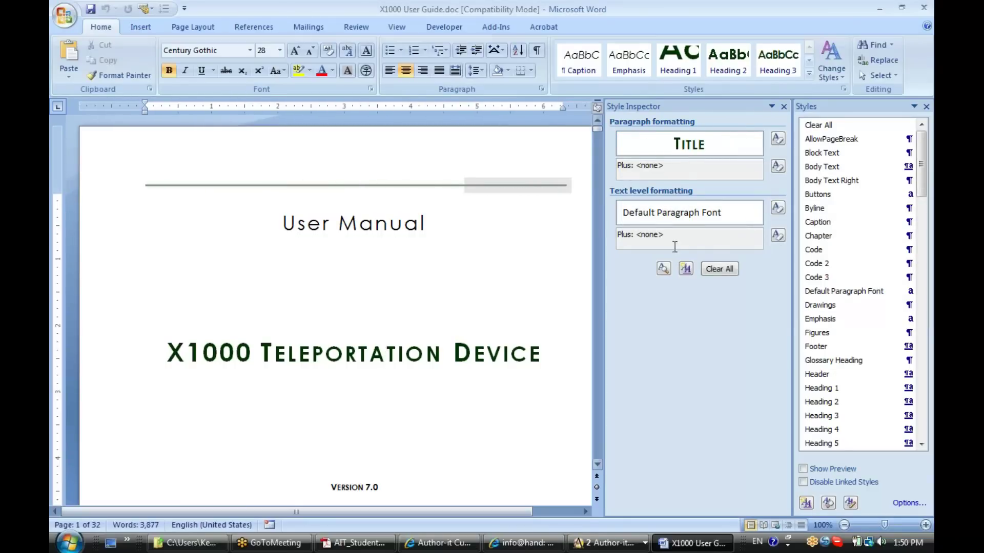
mouse_move(701, 150)
click(361, 487)
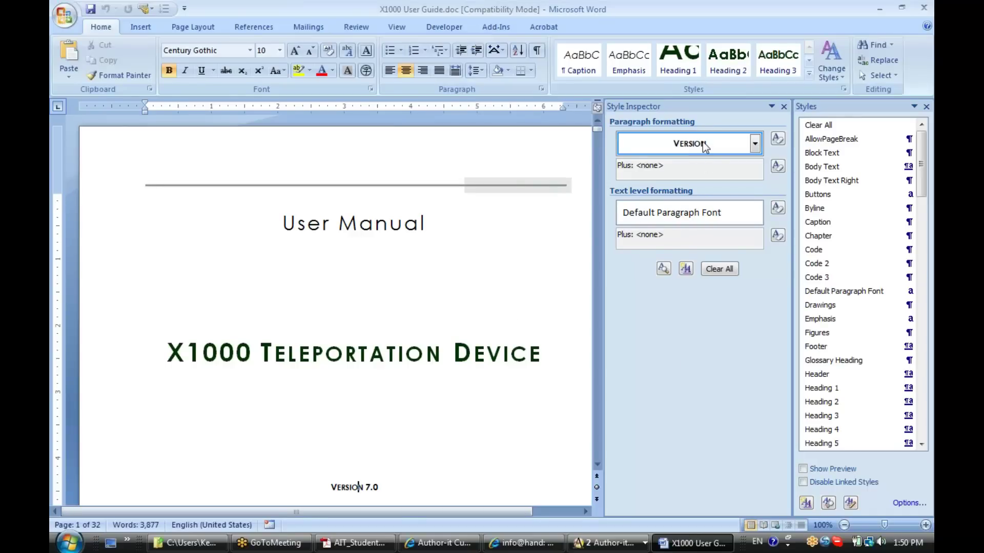
mouse_move(705, 146)
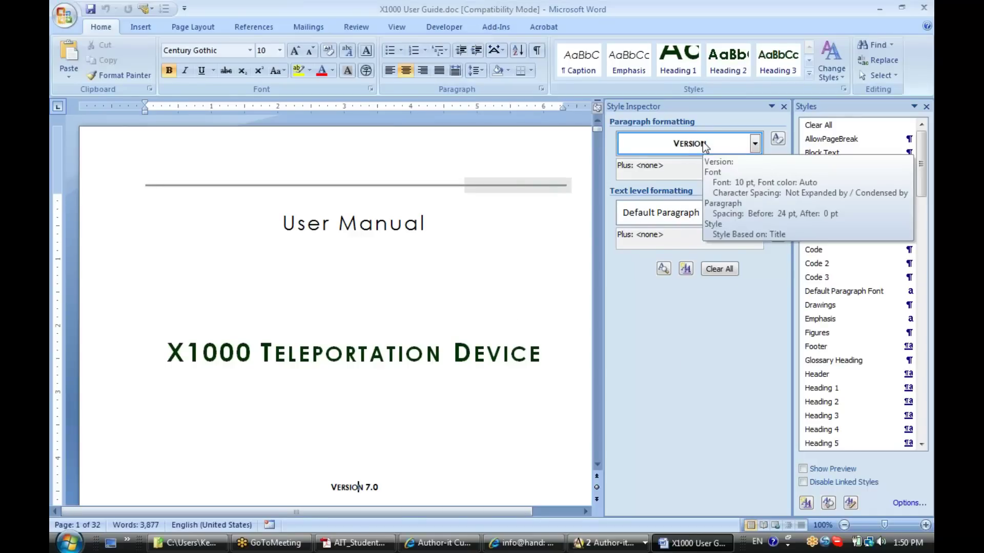
- Modify the Version style to 14 pt, Red, saved to new documents based on this template
click(754, 143)
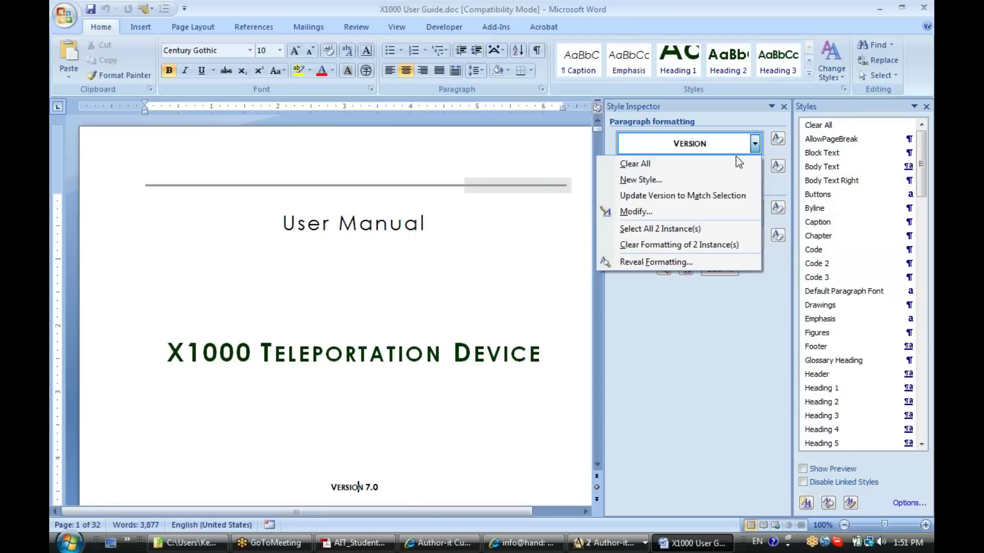
click(627, 212)
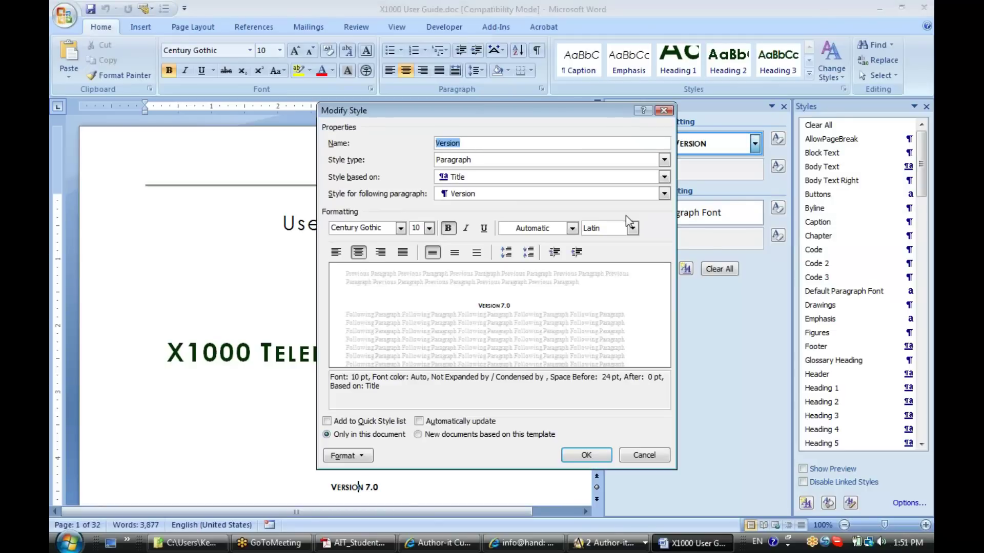
click(429, 232)
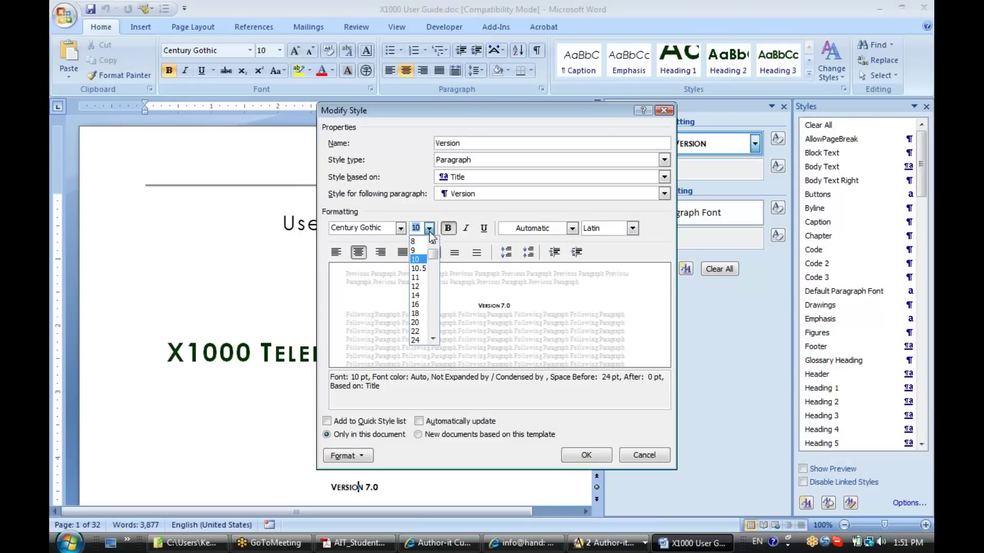
click(424, 293)
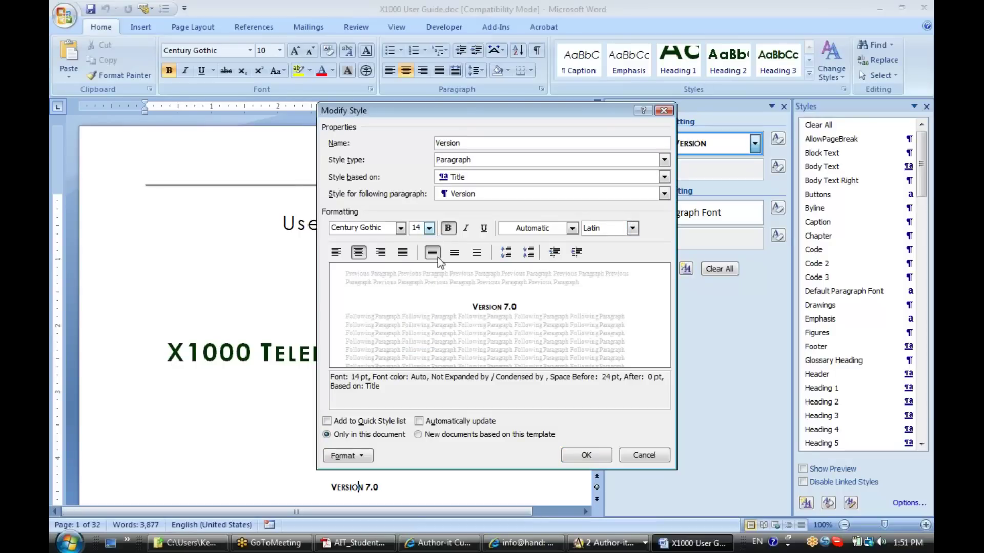
click(571, 228)
click(517, 348)
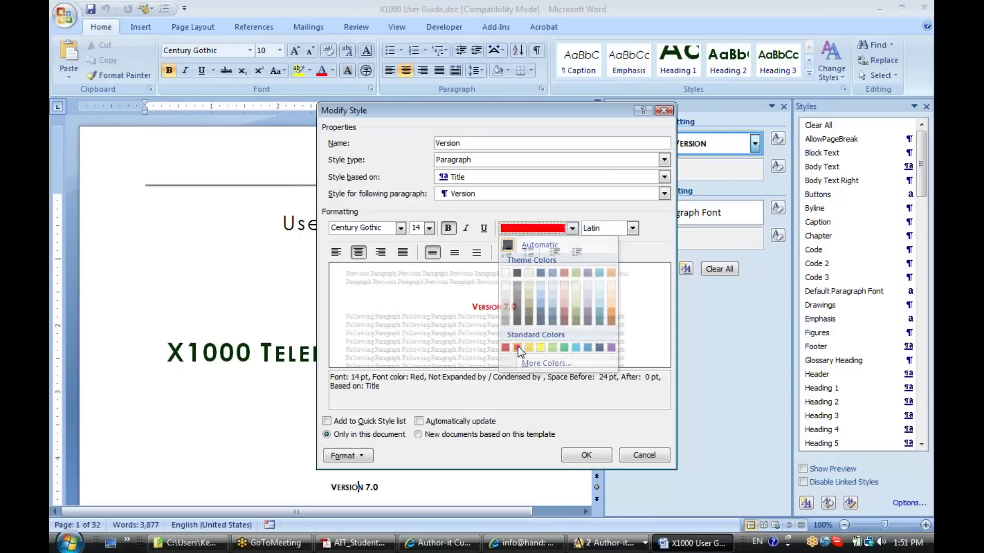
click(507, 434)
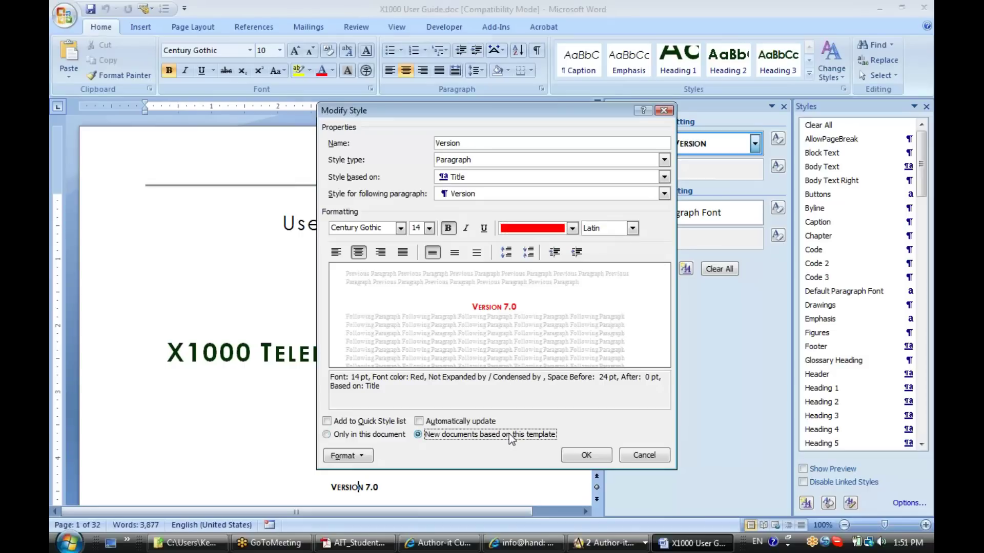
click(585, 456)
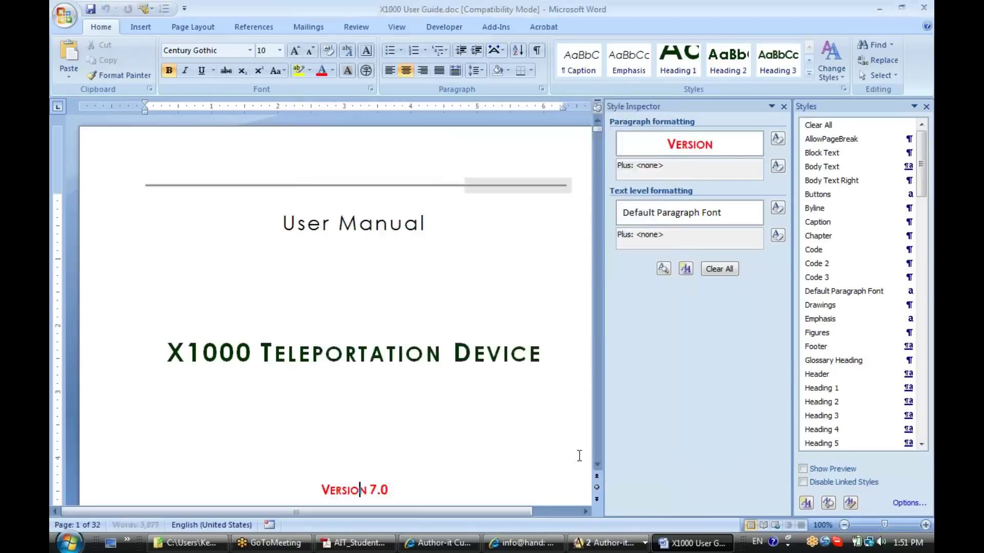
- Check the now red 14 pt Version 7.0 line, then minimize the Word window
click(419, 484)
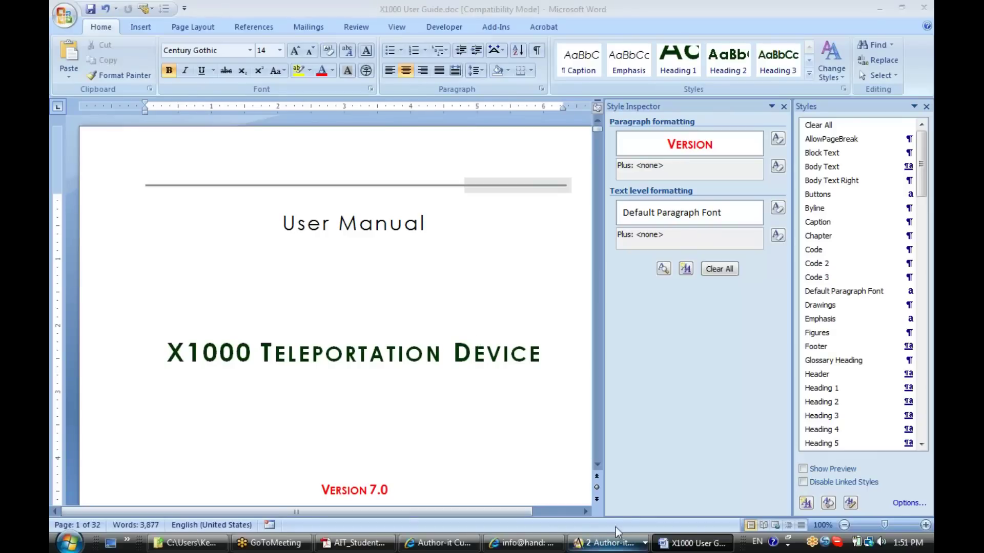
click(882, 8)
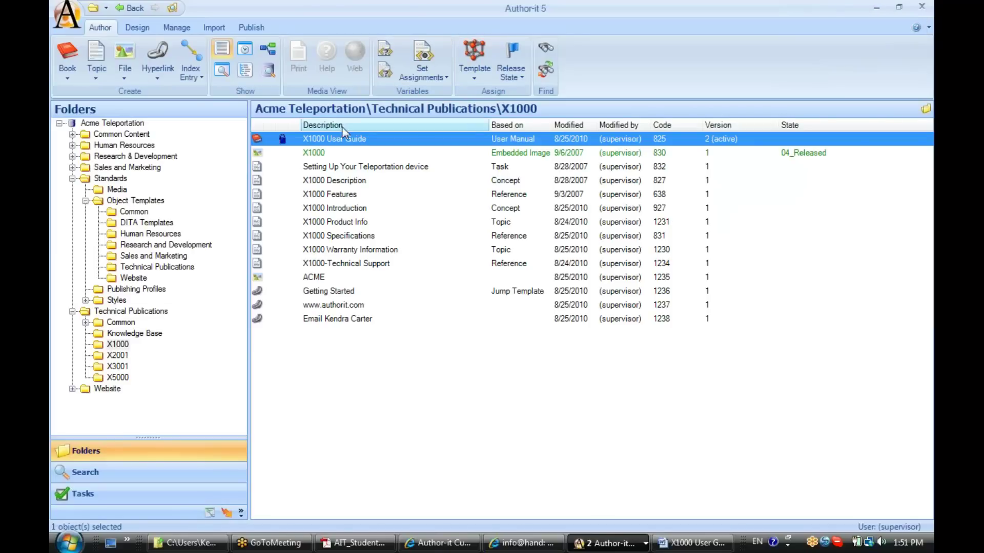
- Open the X1000 User Guide properties and move them to the right
right_click(338, 140)
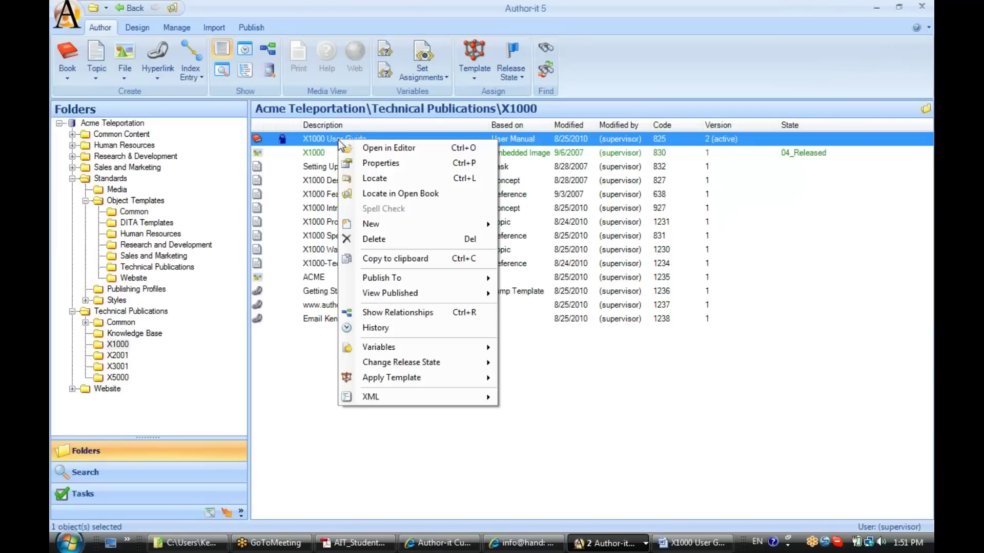
click(354, 163)
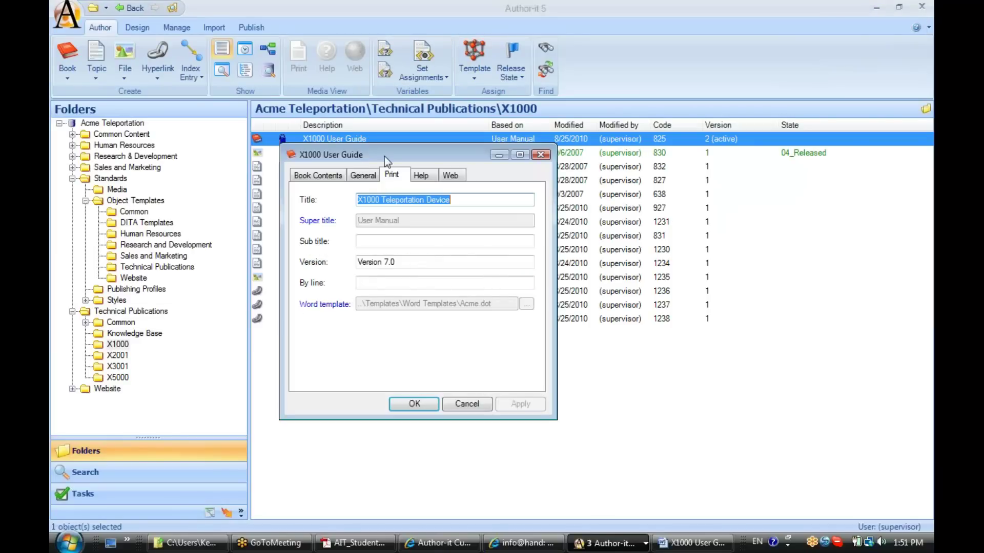
drag(385, 156, 643, 178)
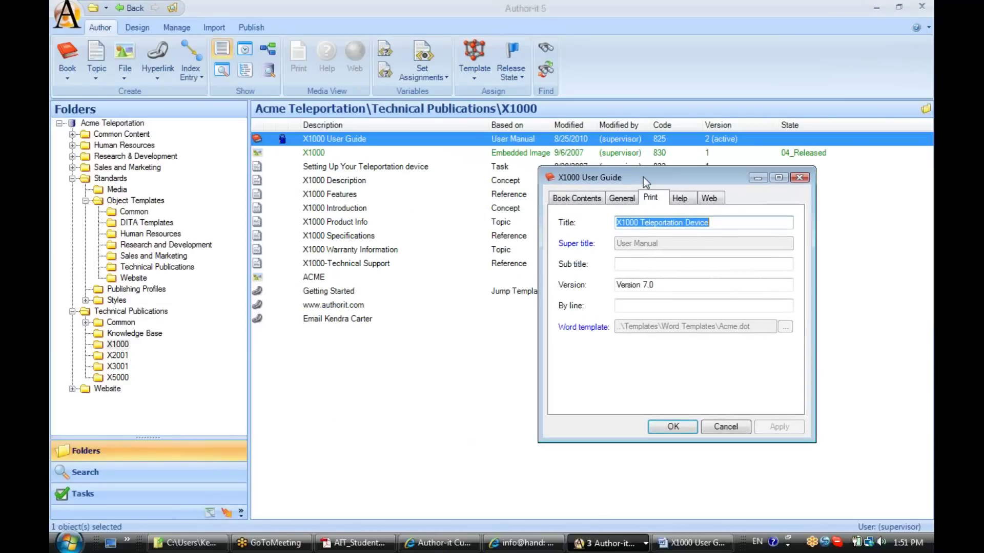
- Open the X2001 User Guide properties beside them and highlight its title and Version 7.0
click(118, 355)
right_click(307, 135)
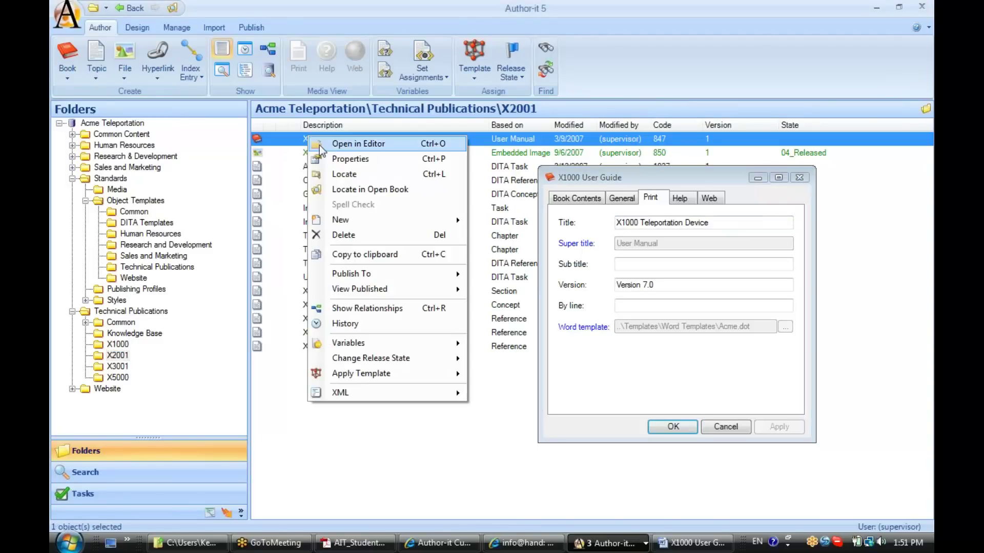
click(323, 159)
drag(427, 152, 382, 175)
click(381, 222)
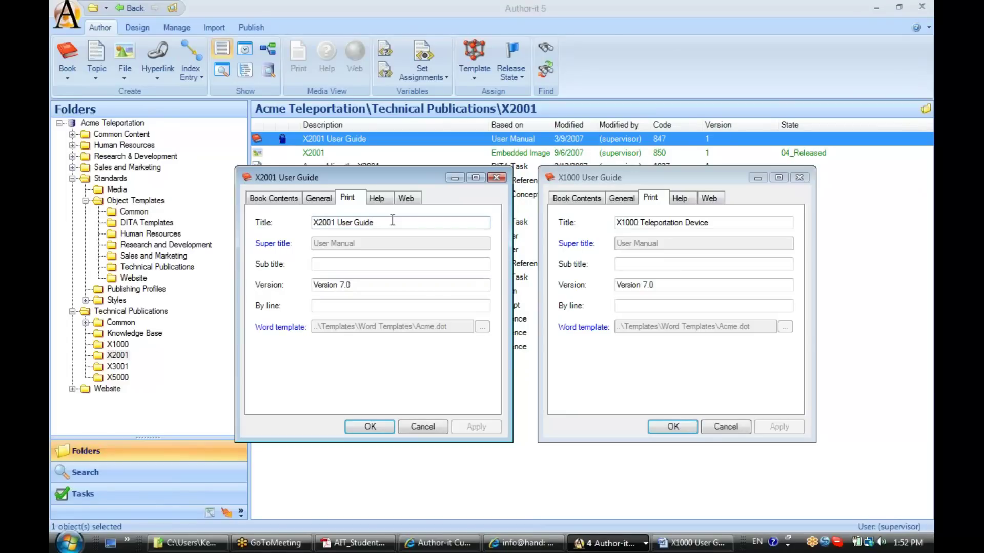
drag(381, 219, 307, 222)
drag(461, 284, 300, 283)
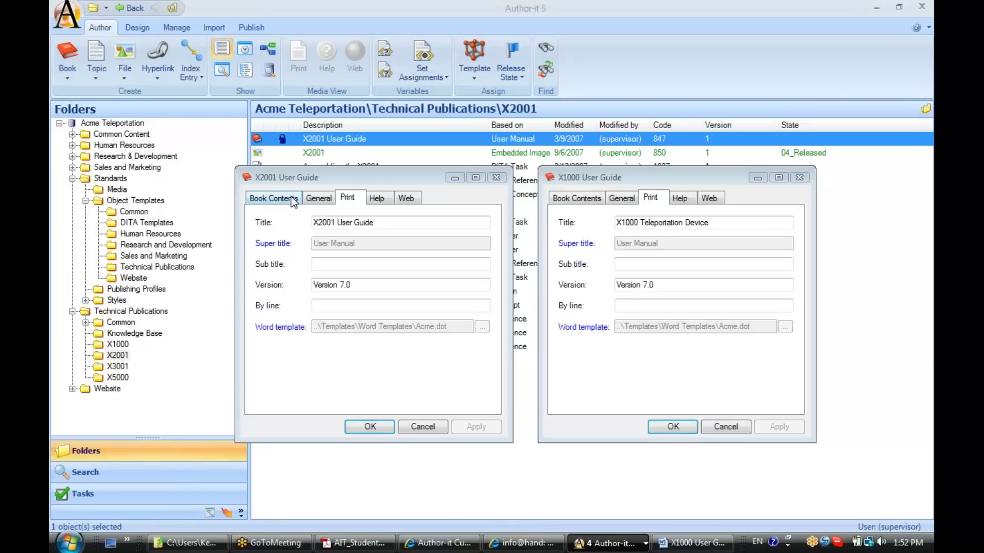
- Close both User Guide properties dialogs and select the X1000 folder
click(496, 178)
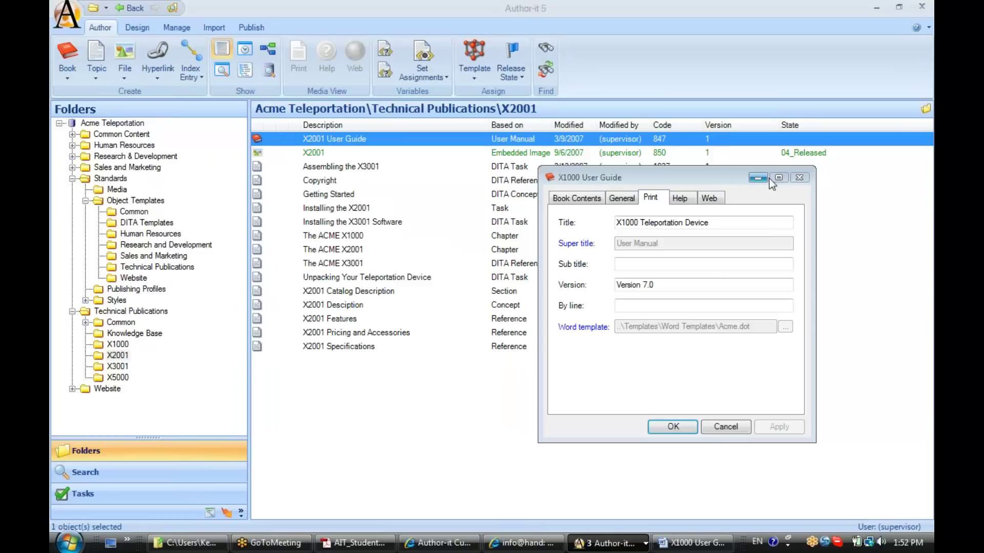
click(799, 177)
click(123, 344)
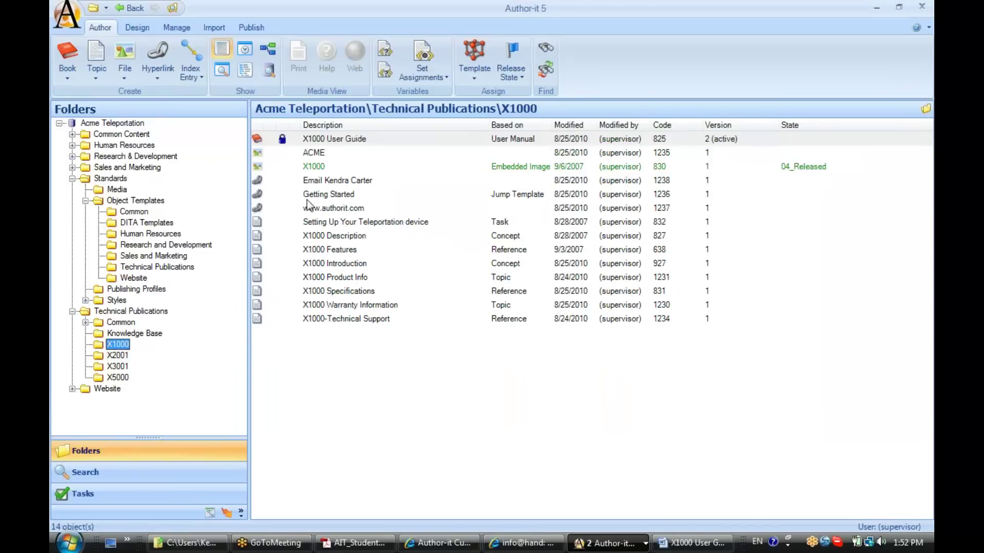
- Switch to the X1000 User Guide book window and open The ACME X1000 topic
click(626, 544)
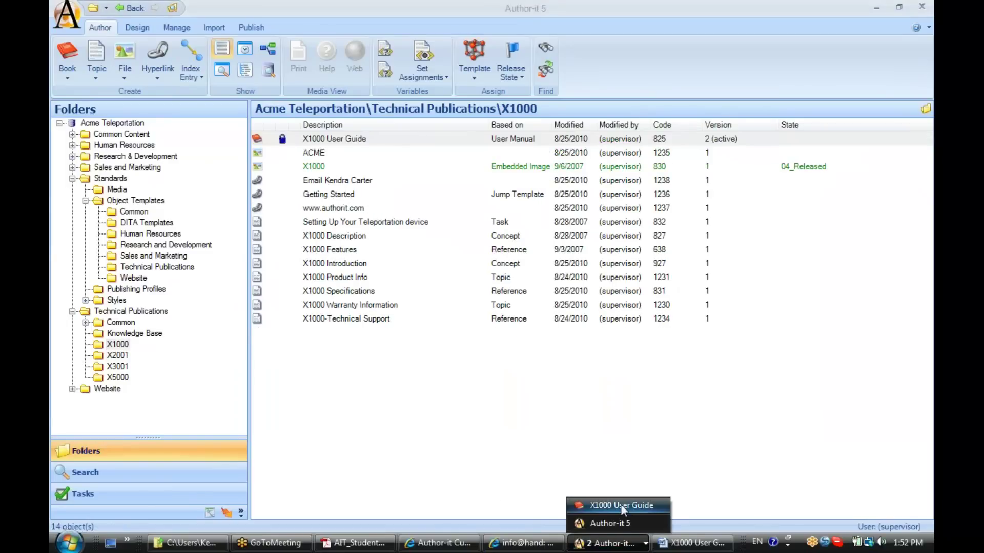
click(620, 504)
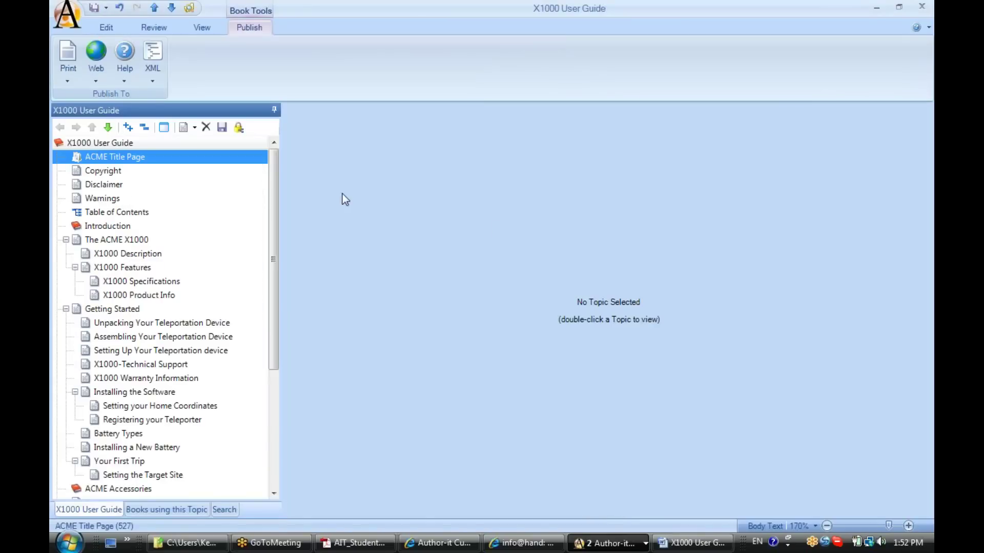
double_click(108, 239)
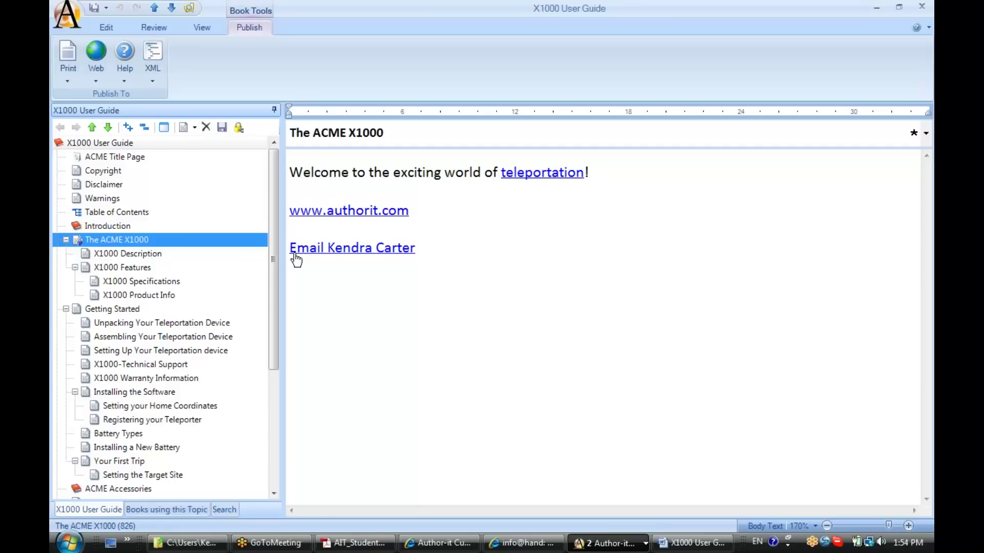
- Switch back to Word and check the User Manual line's style in the Style Inspector
click(686, 544)
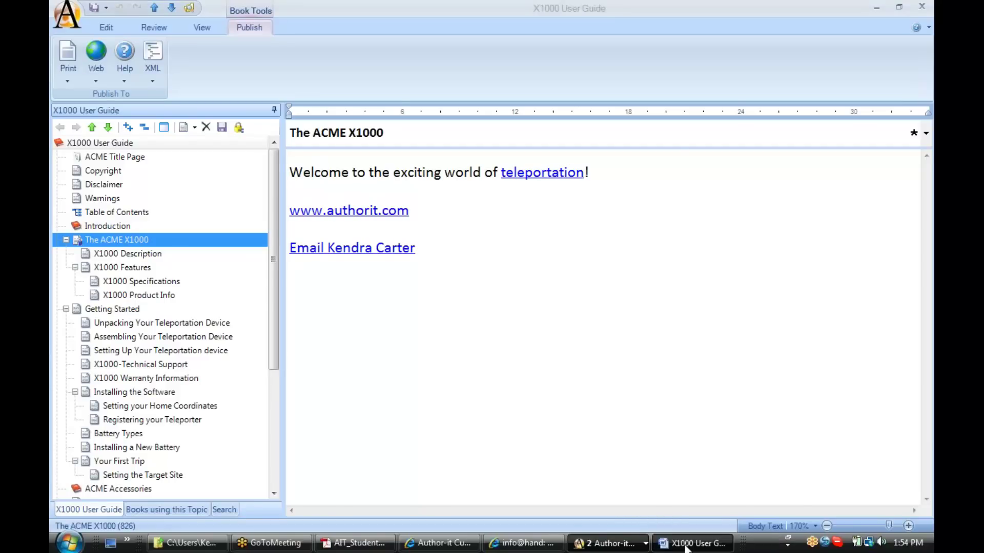
click(375, 224)
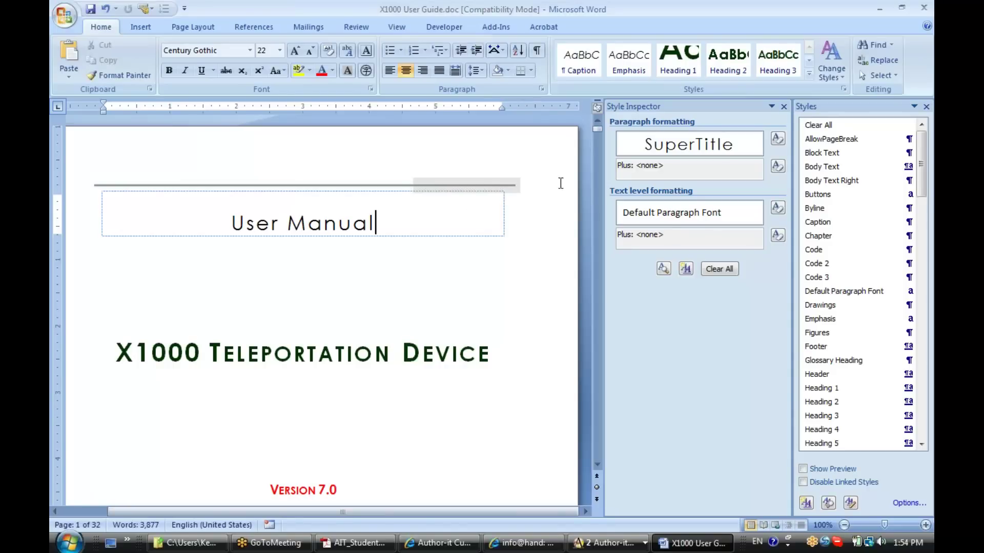
mouse_move(694, 151)
- Select and nudge the 'User Manual' frame, then inspect its SuperTitle 22 pt style against the product title
click(475, 236)
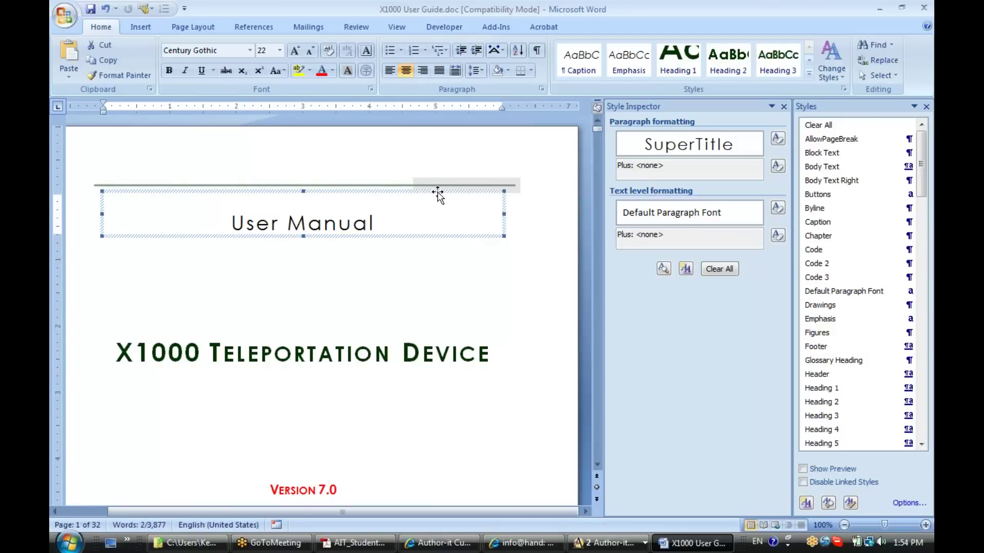
mouse_move(433, 192)
mouse_down()
mouse_move(426, 204)
mouse_move(443, 202)
mouse_move(436, 197)
mouse_up()
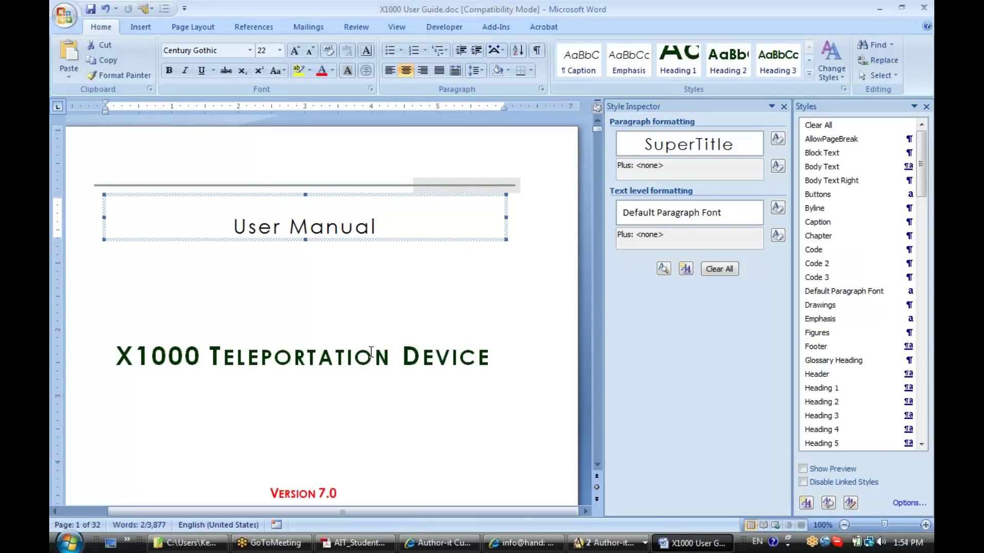
click(250, 358)
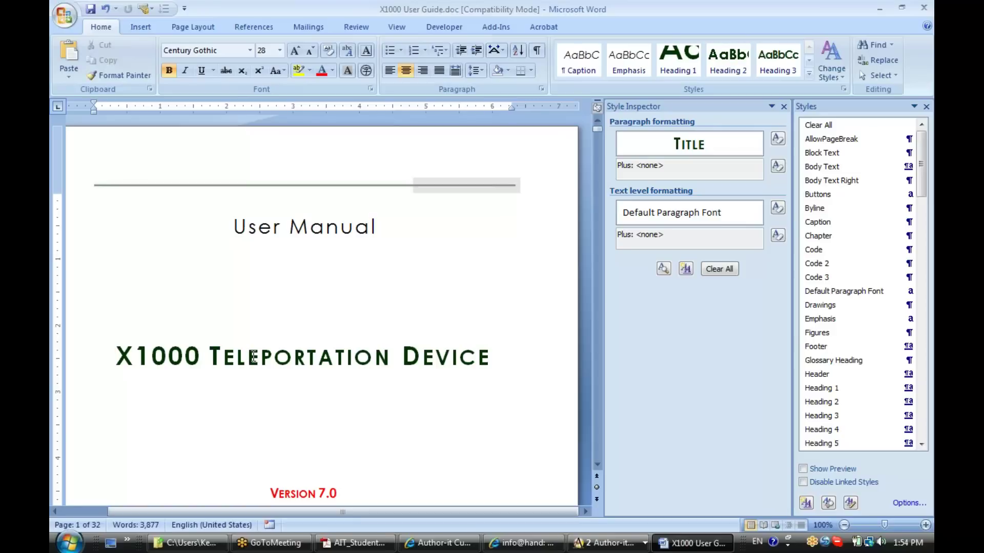
click(309, 226)
click(299, 195)
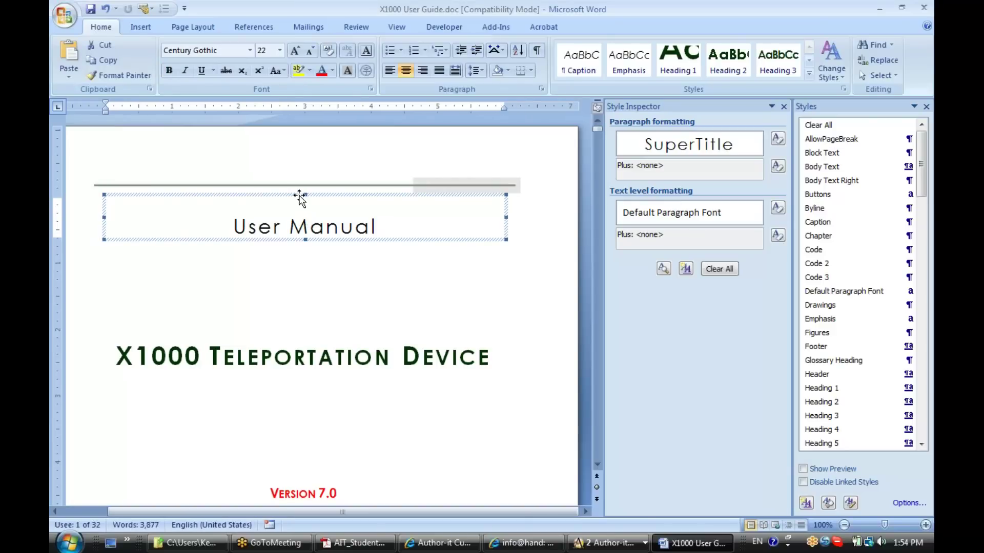